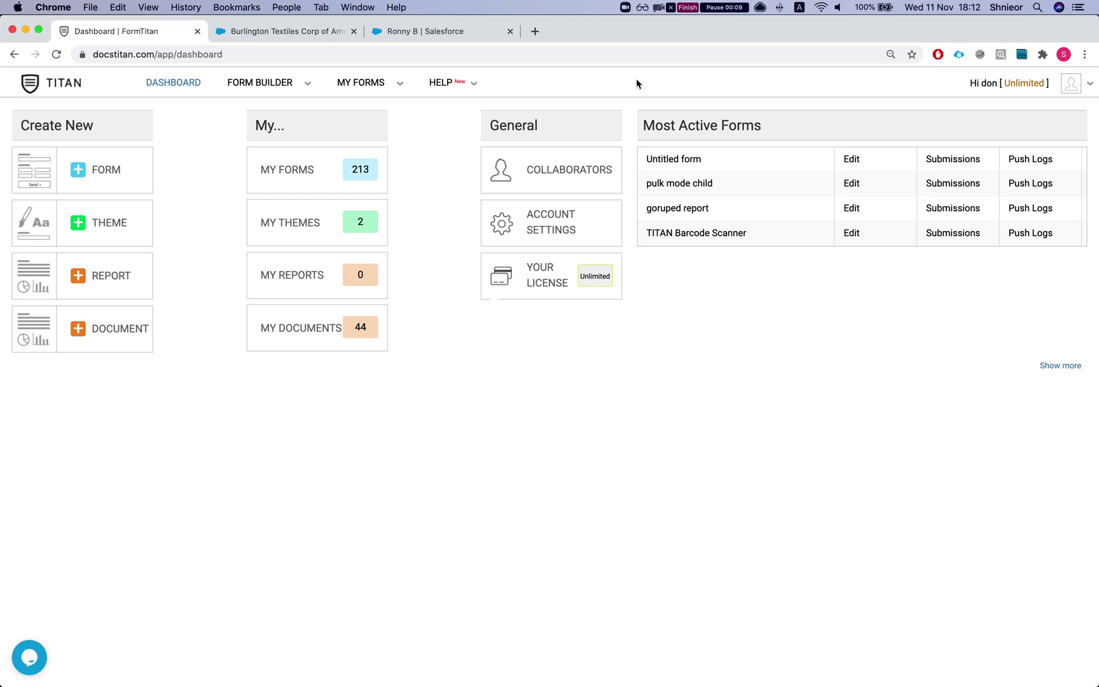
Open the Face Recognition Demo document from My Docs in the documents builder
mouse_move(375, 91)
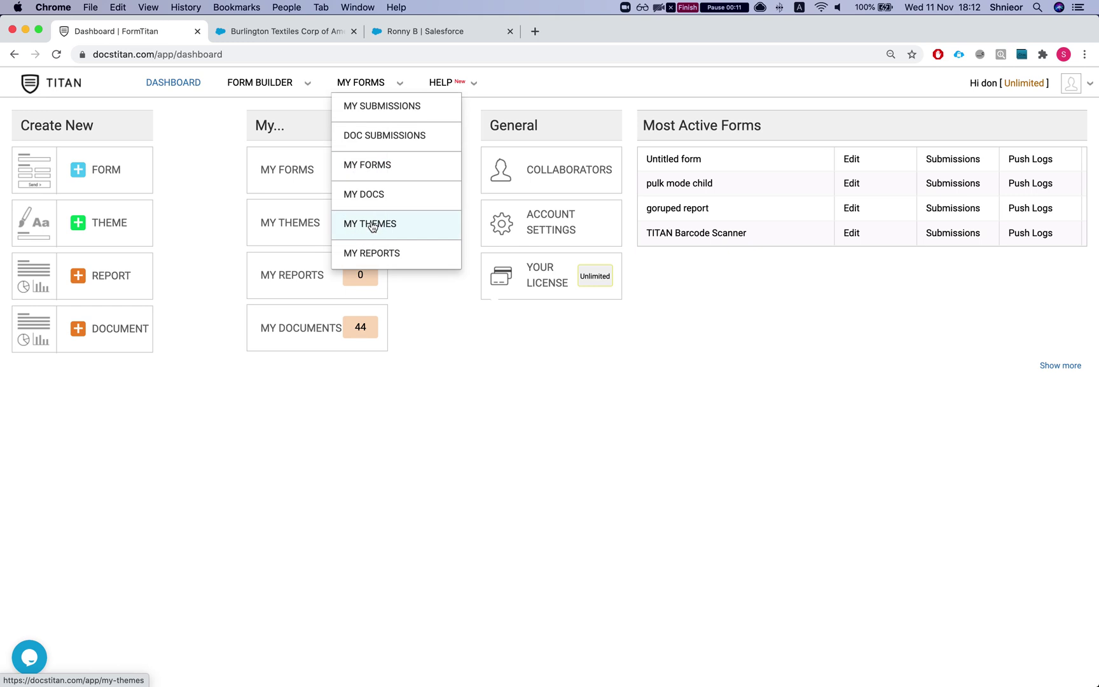
left_click(363, 194)
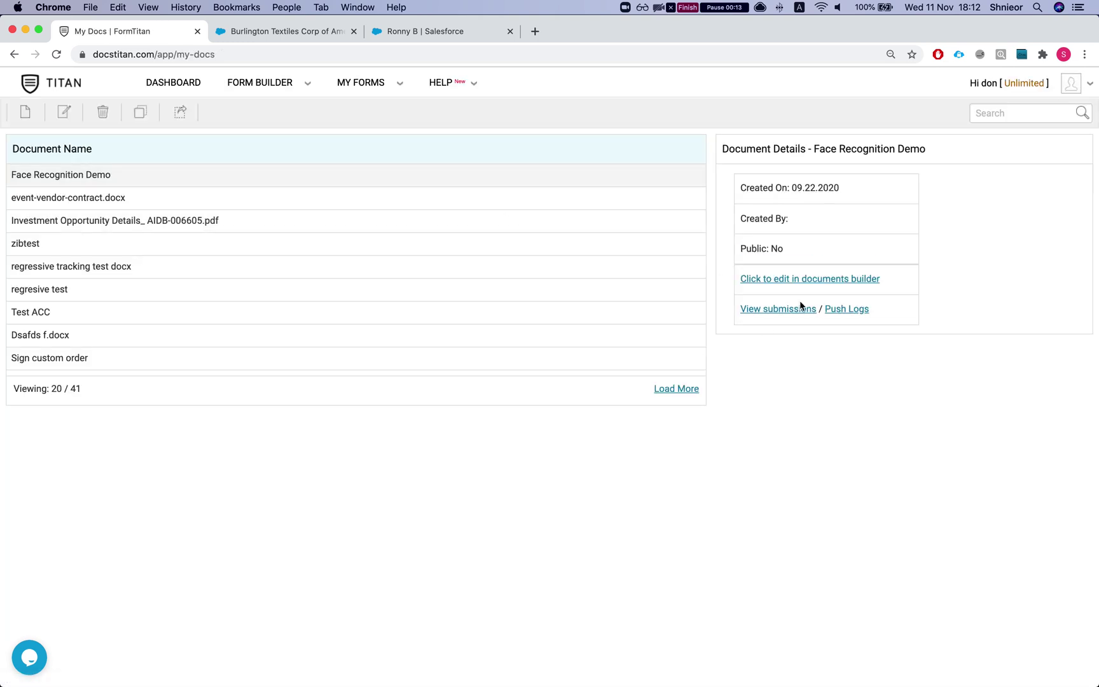
left_click(783, 280)
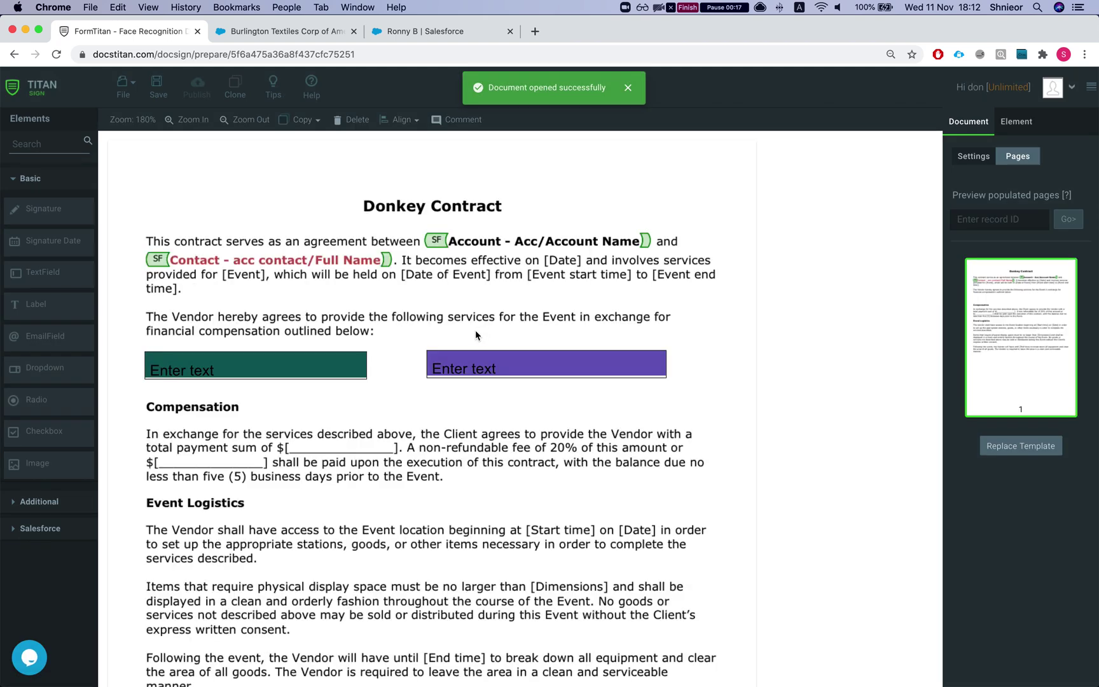
Show the Donkey Contract's Settings and expand Document access to review the Account and Contact signers
scroll(476, 336, "down", 1)
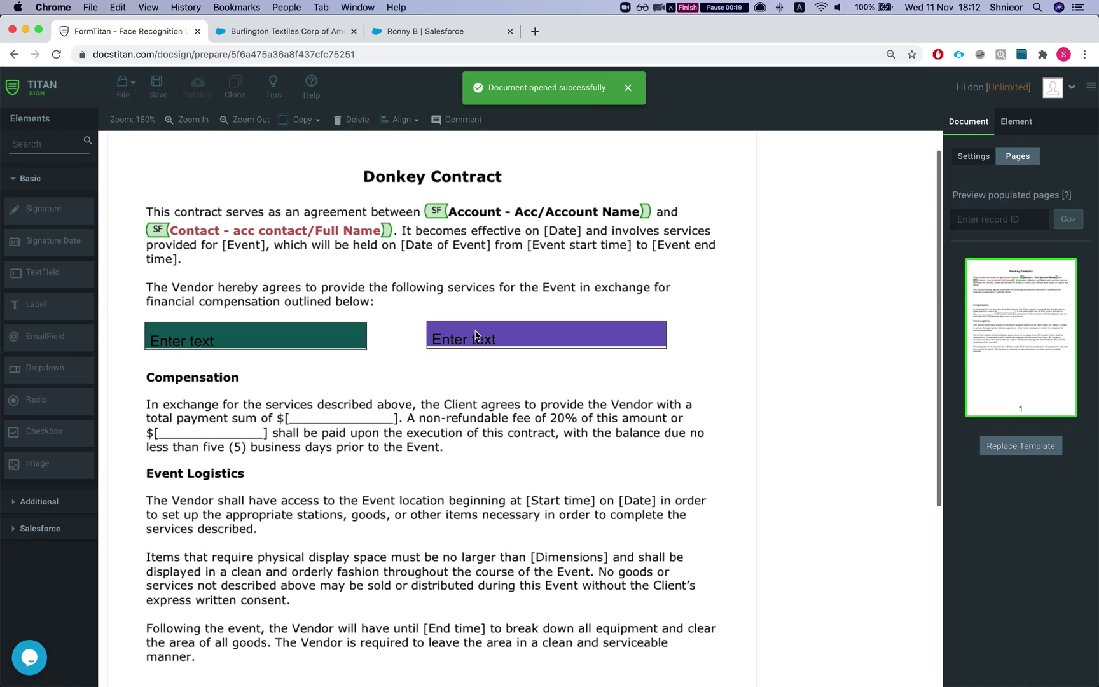
scroll(476, 335, "down", 1)
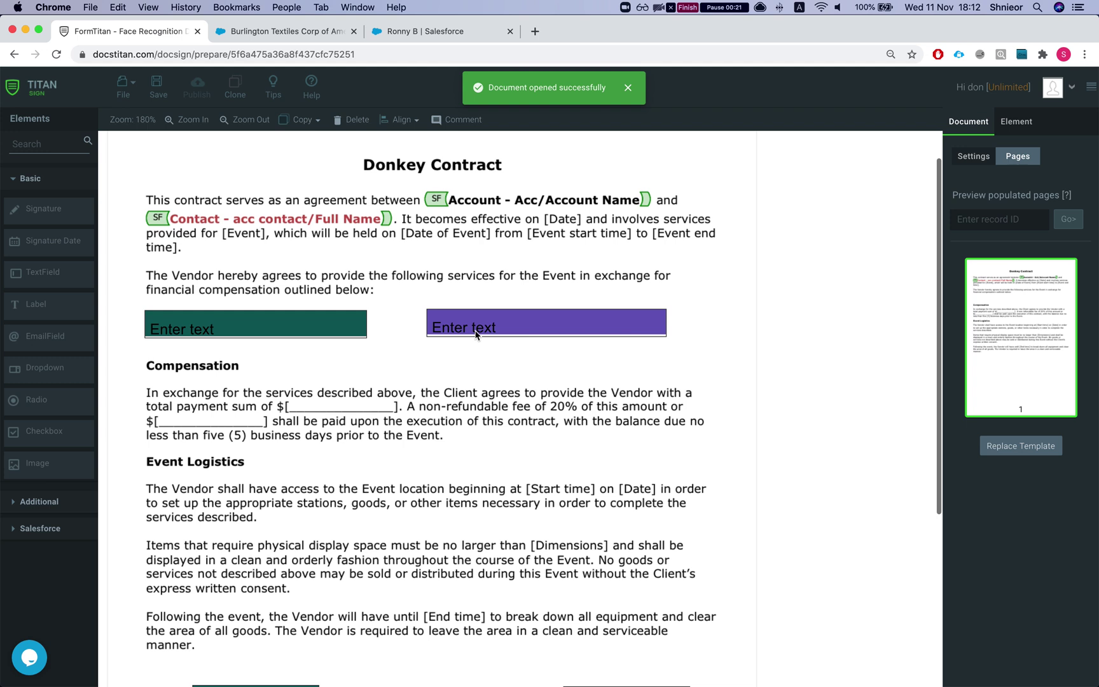
scroll(452, 342, "down", 1)
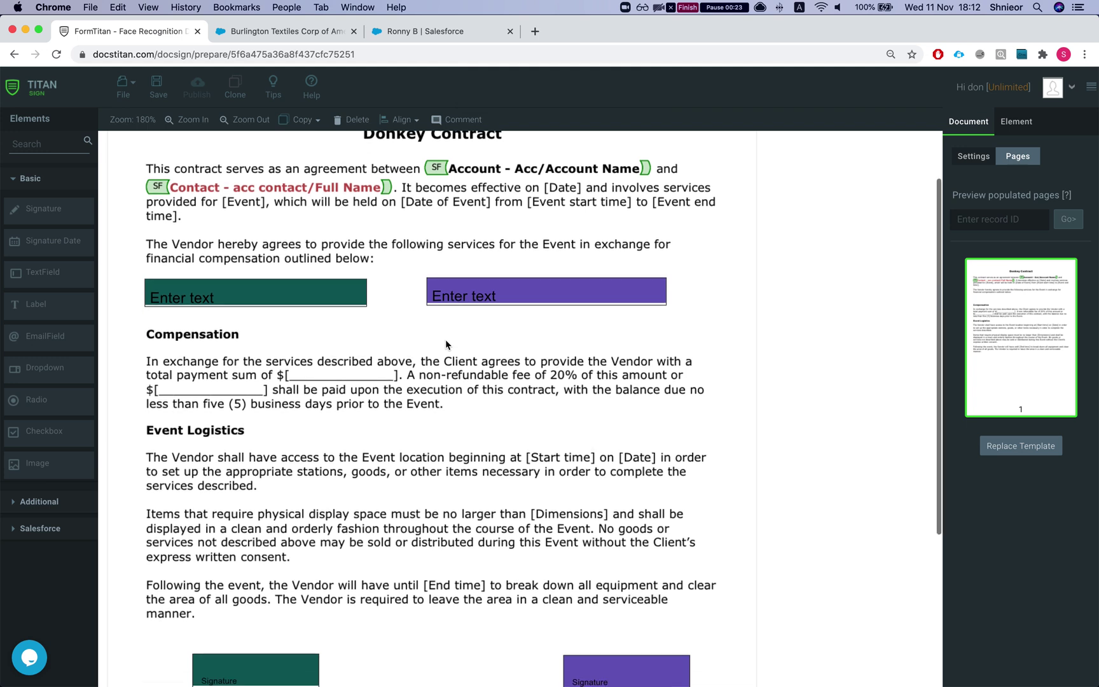
left_click(964, 153)
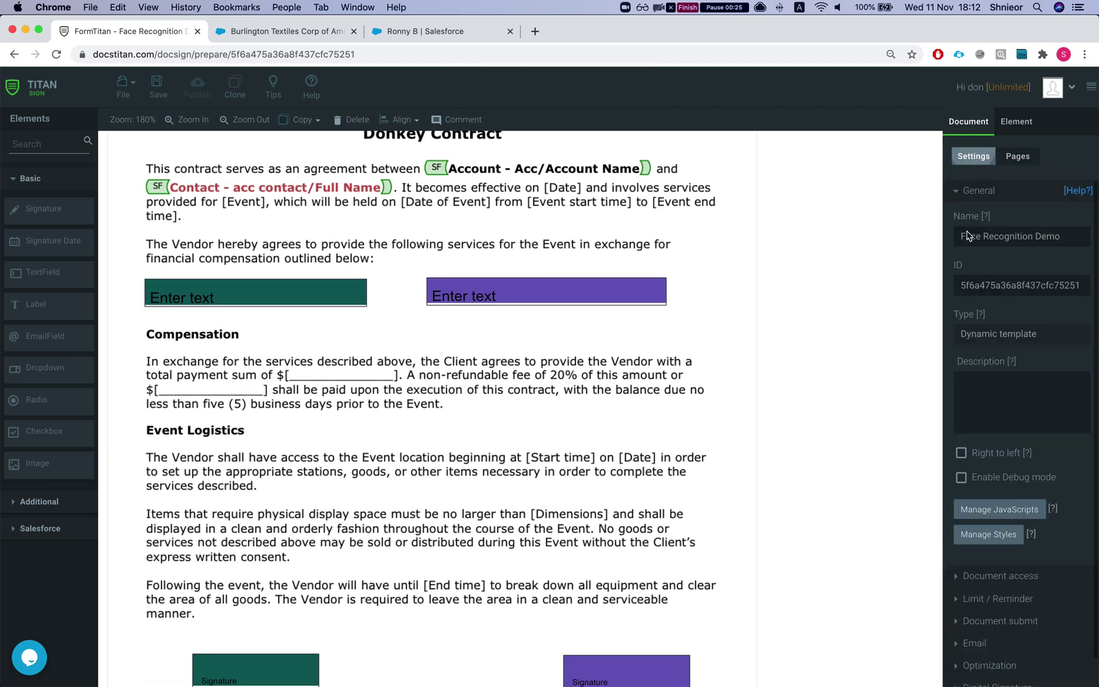
left_click(982, 574)
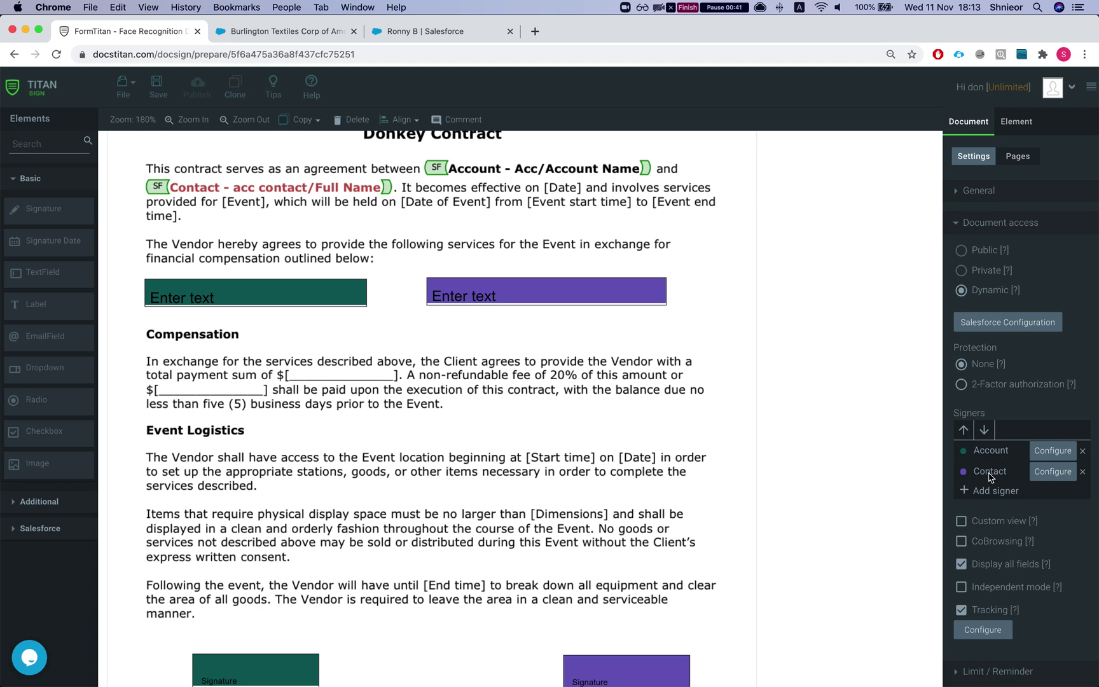
scroll(811, 485, "down", 1)
scroll(811, 485, "down", 1)
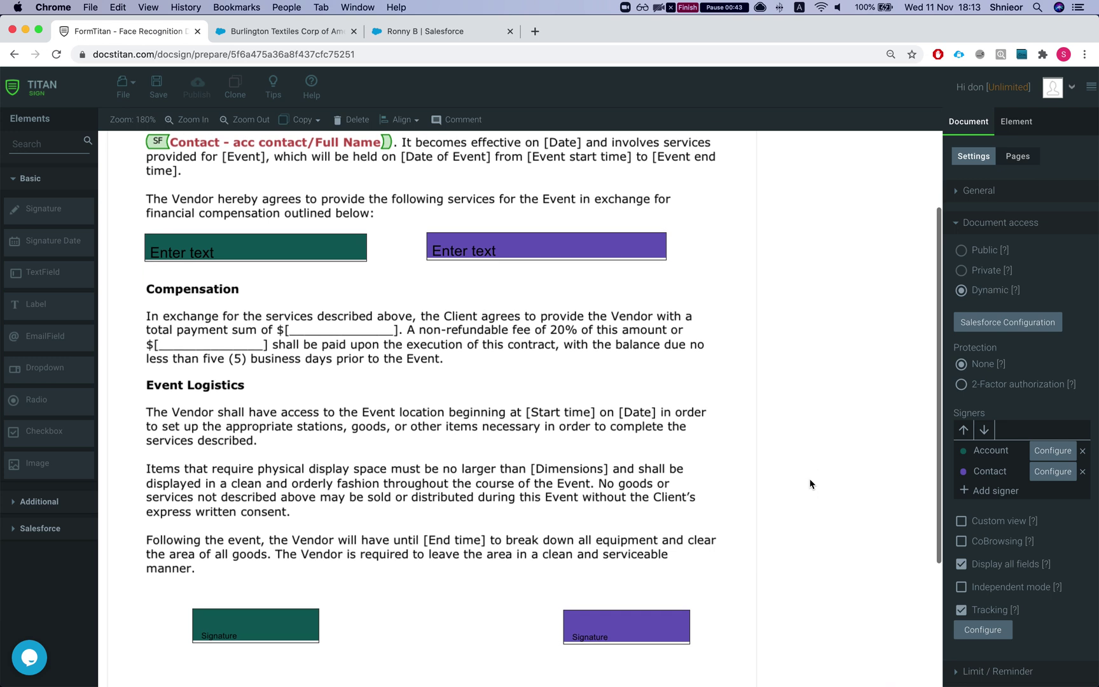
scroll(813, 480, "down", 1)
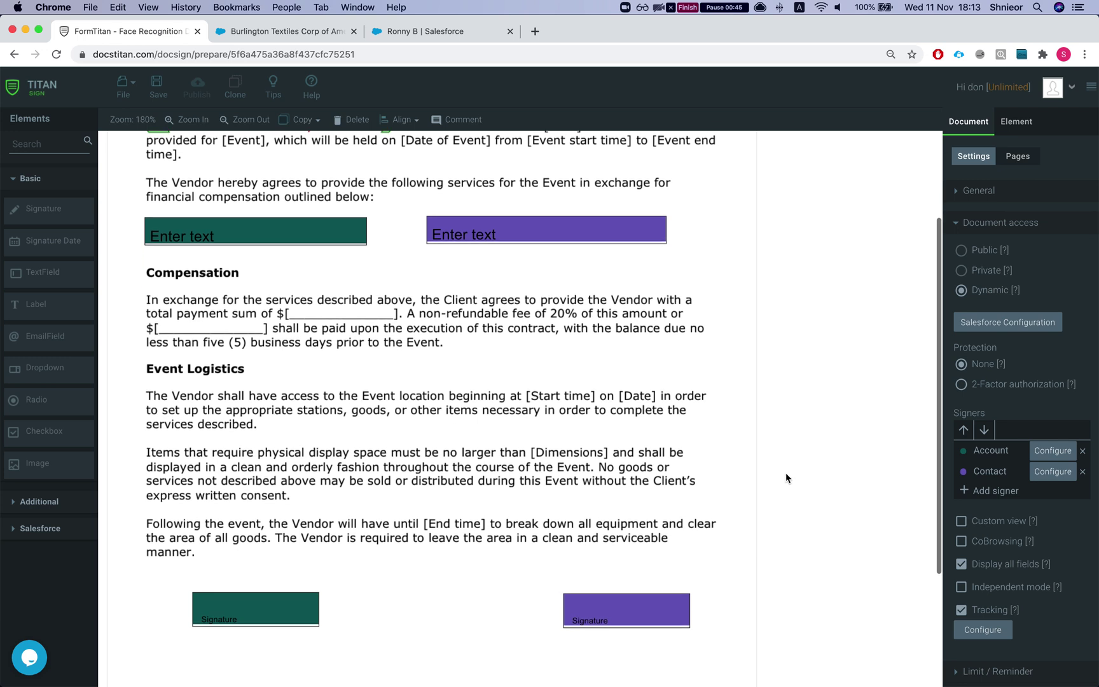
scroll(784, 478, "up", 1)
scroll(782, 479, "down", 1)
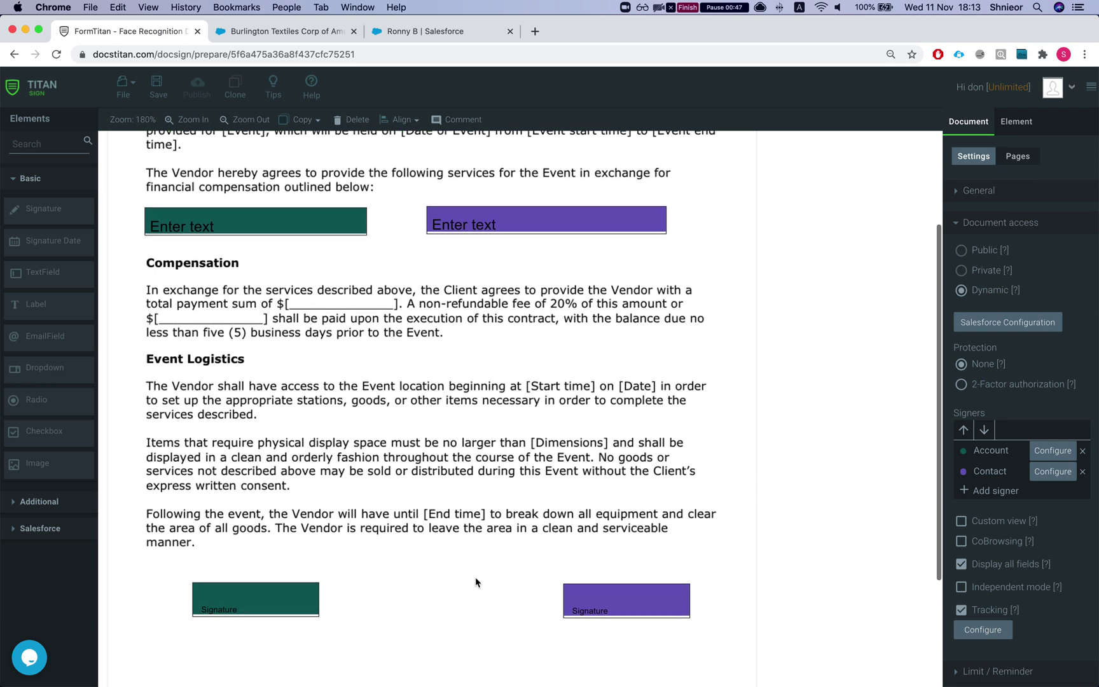
Turn on Face Recognition Mode for the Contact's purple signature field, then return to Document settings
left_click(297, 605)
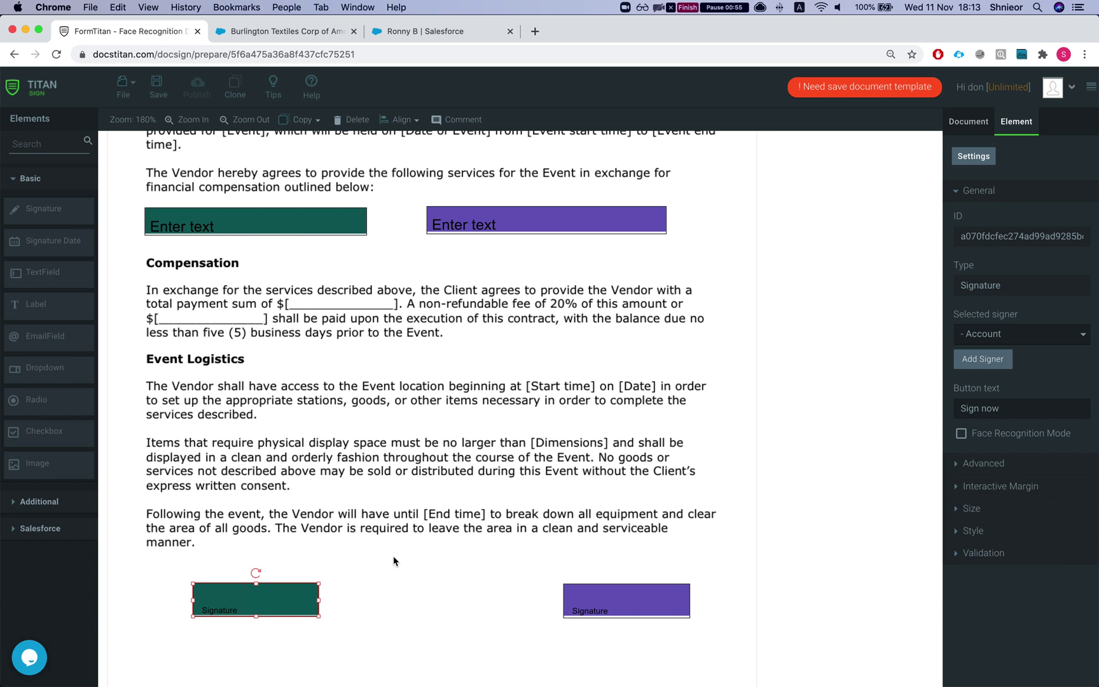
left_click(462, 417)
left_click(253, 606)
left_click(622, 601)
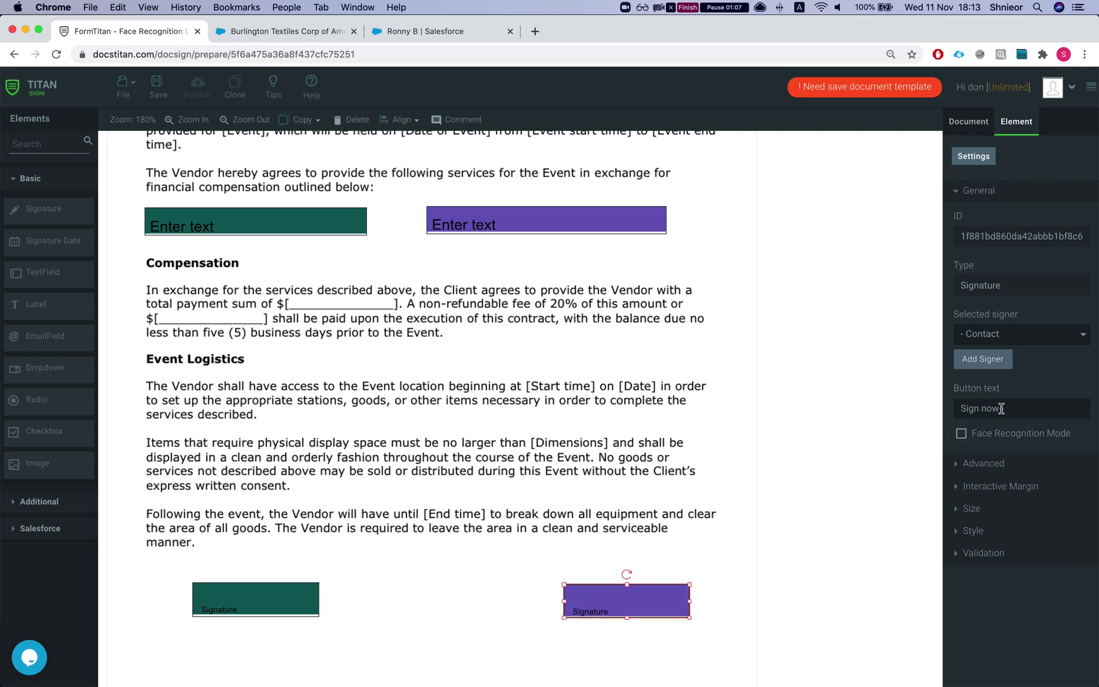
left_click(962, 434)
scroll(712, 395, "up", 2)
scroll(713, 395, "up", 2)
left_click(964, 123)
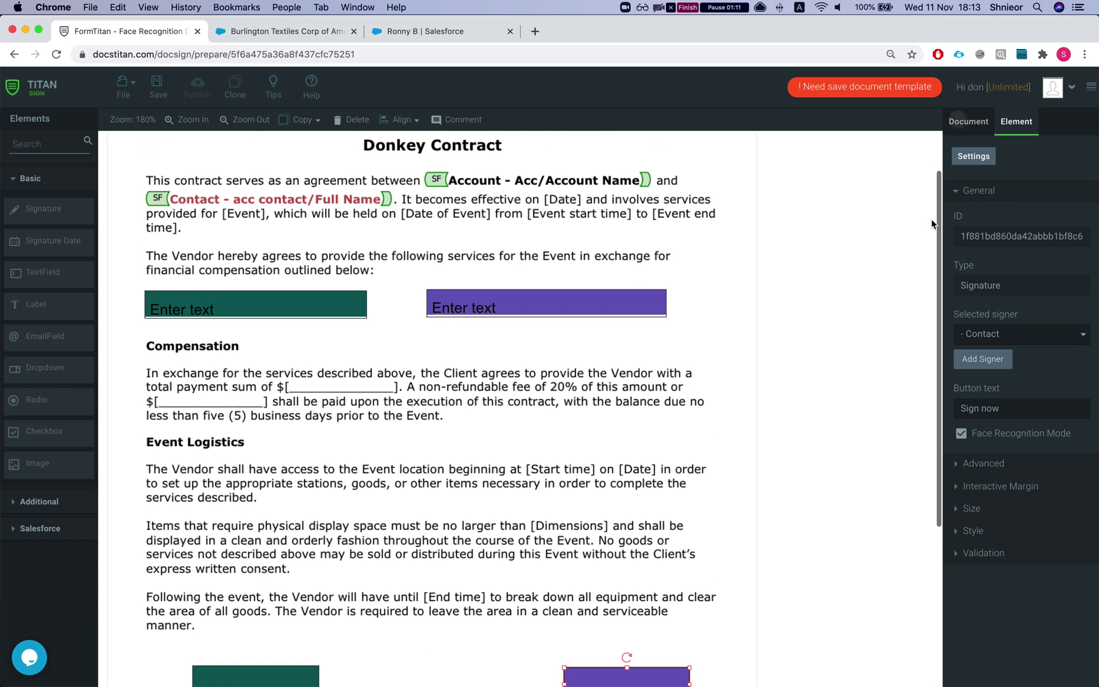
scroll(727, 474, "down", 2)
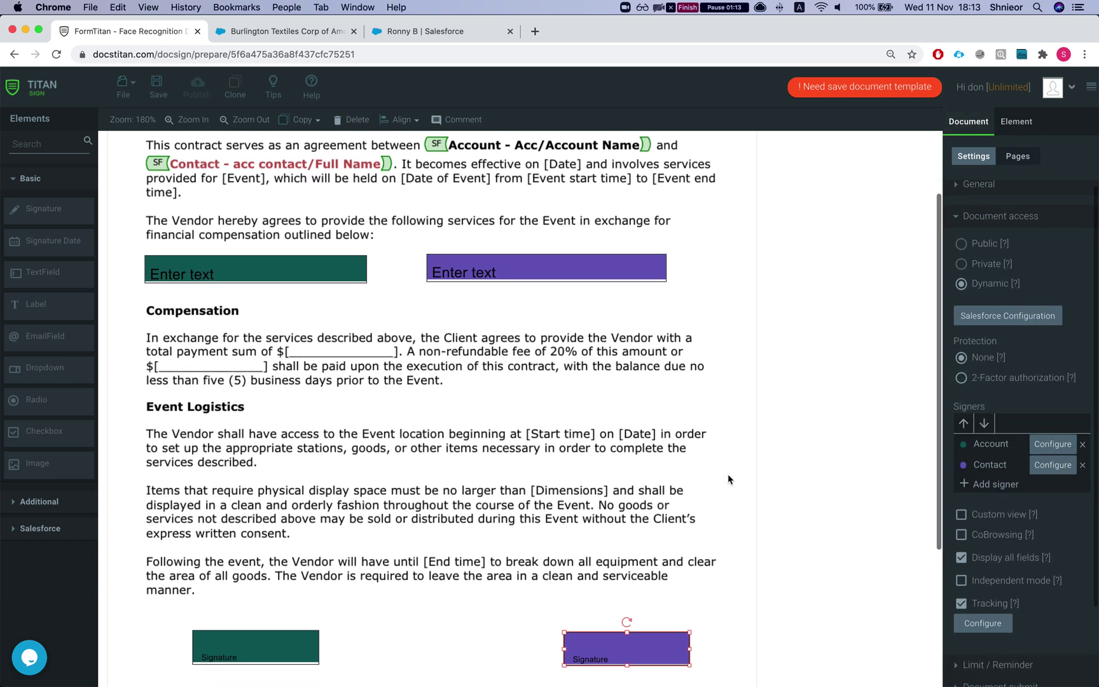
In the Account object's field mapping, set Account.Face Photo to Face Recognition photo url and apply
left_click(1048, 442)
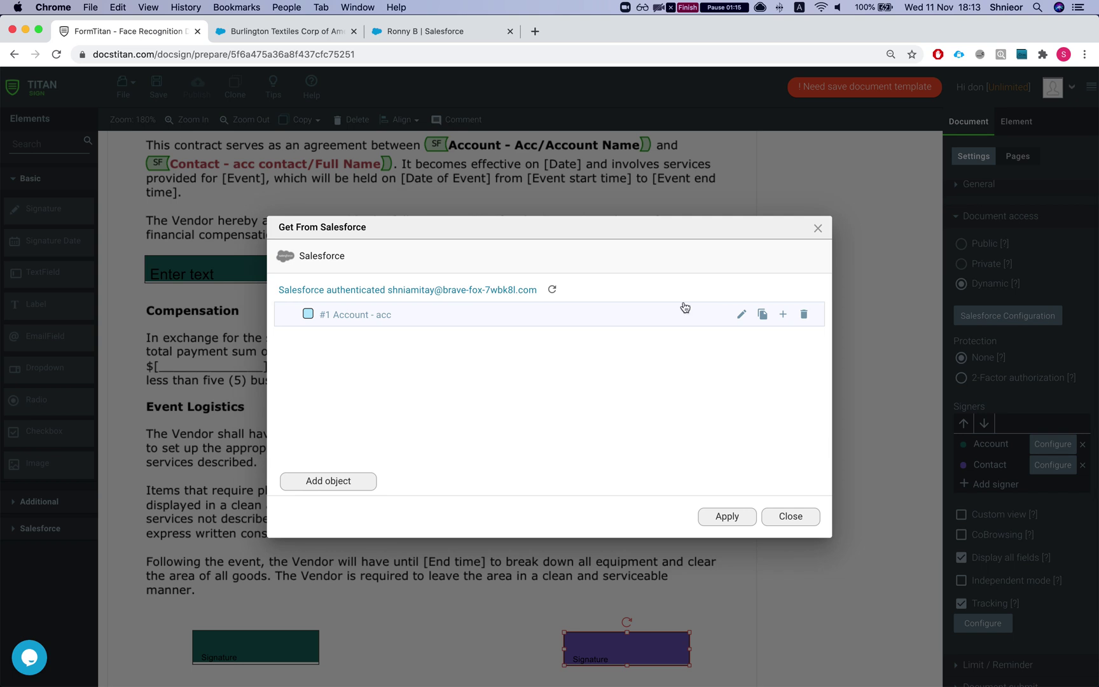
left_click(745, 315)
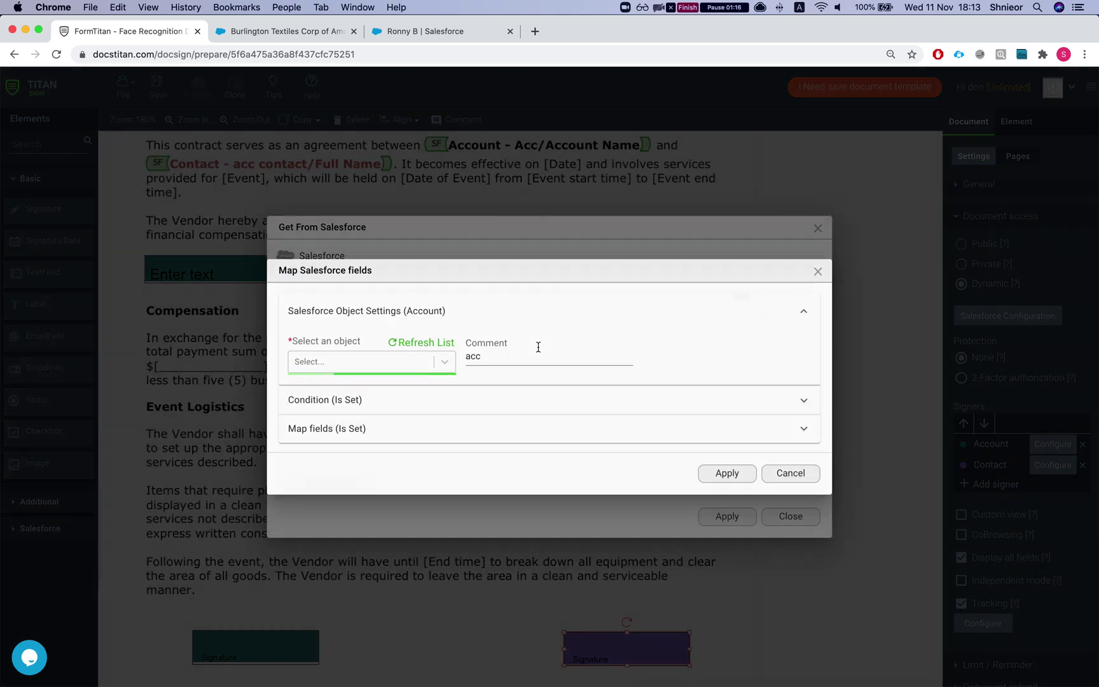
left_click(331, 428)
left_click(366, 429)
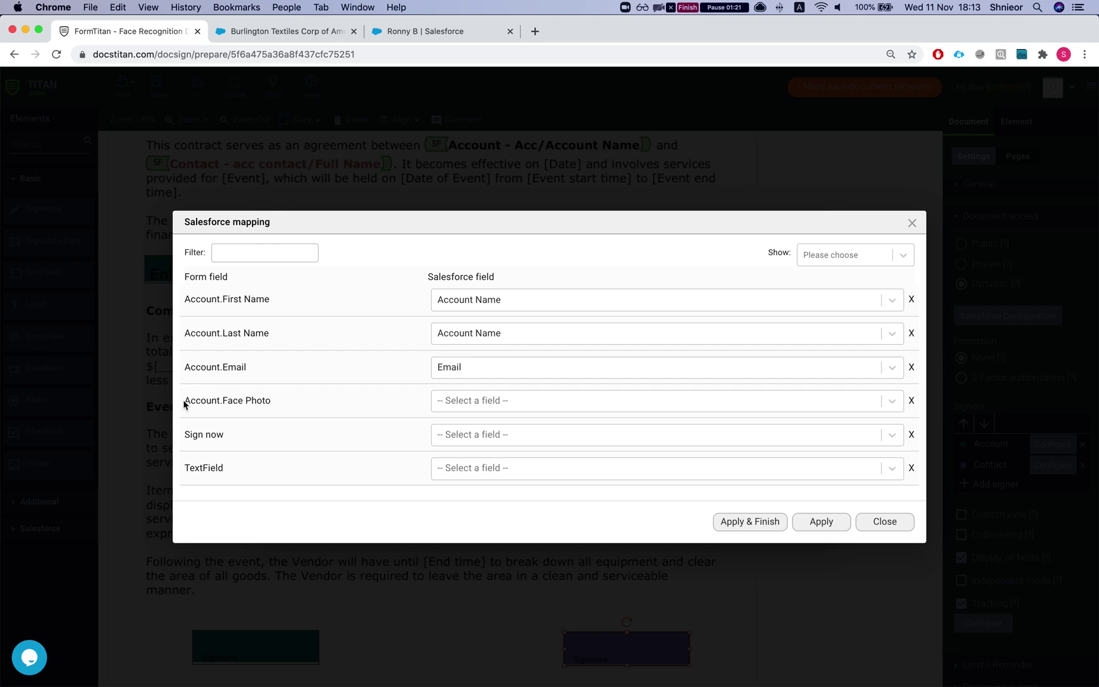
left_click_drag(184, 404, 289, 402)
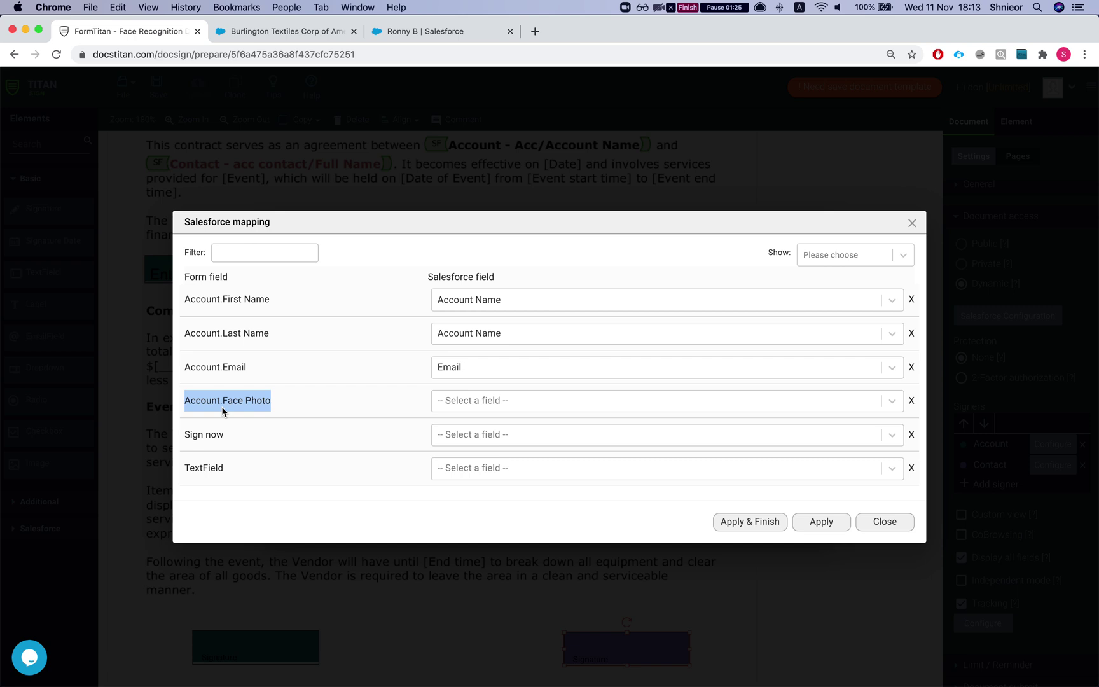
left_click_drag(220, 402, 187, 405)
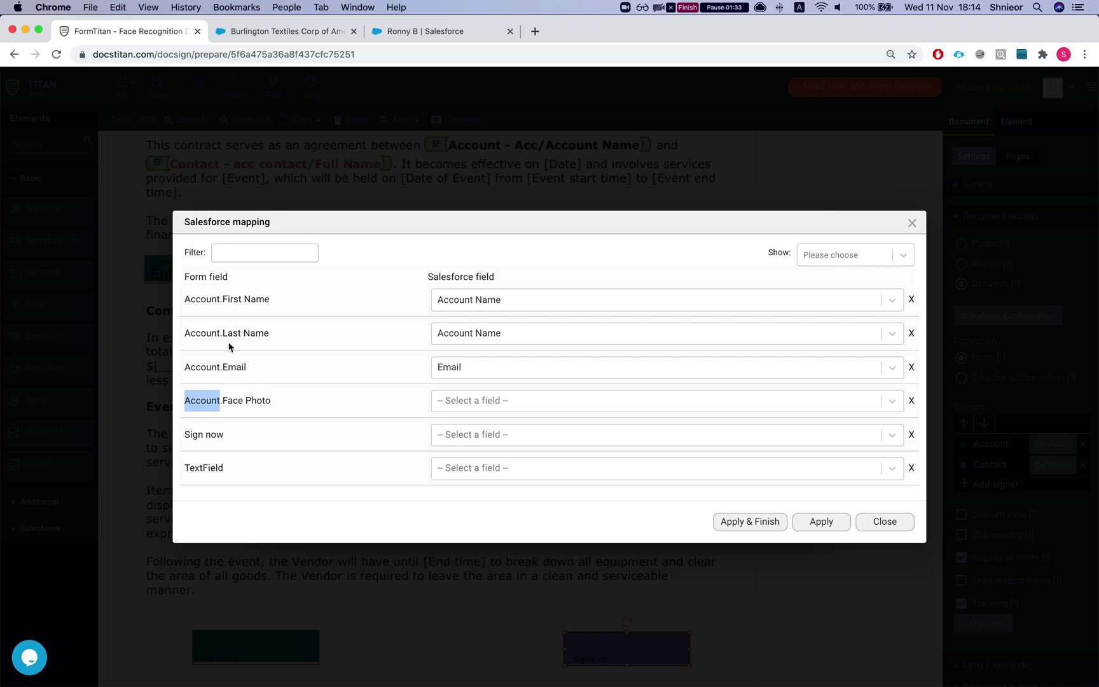
left_click(502, 401)
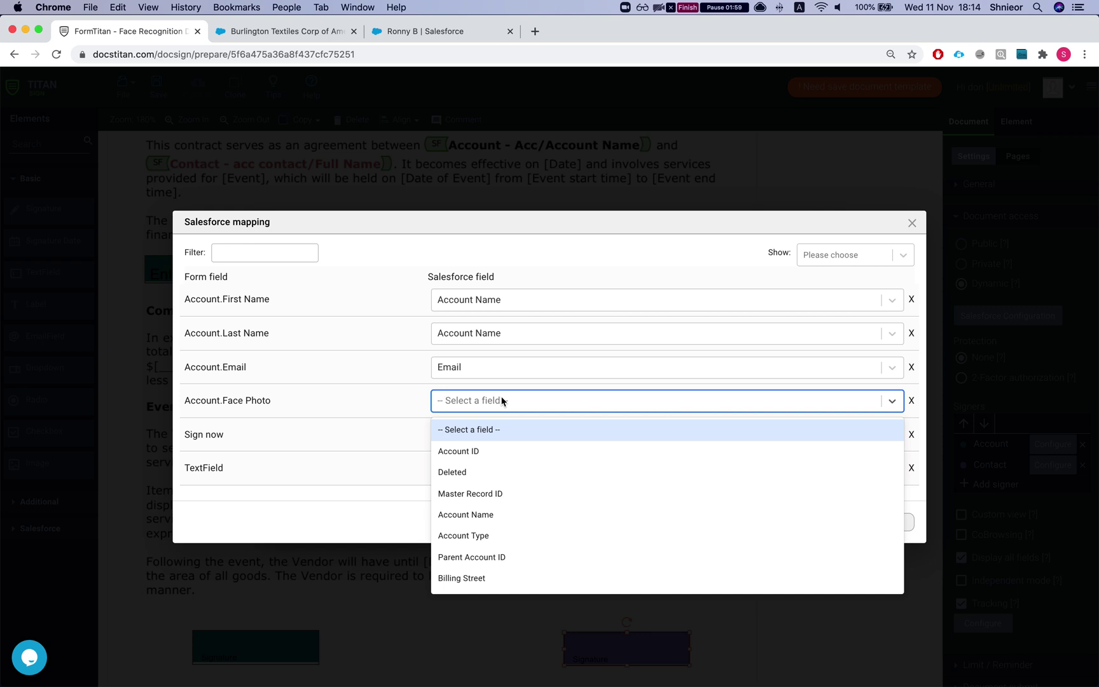
type("face")
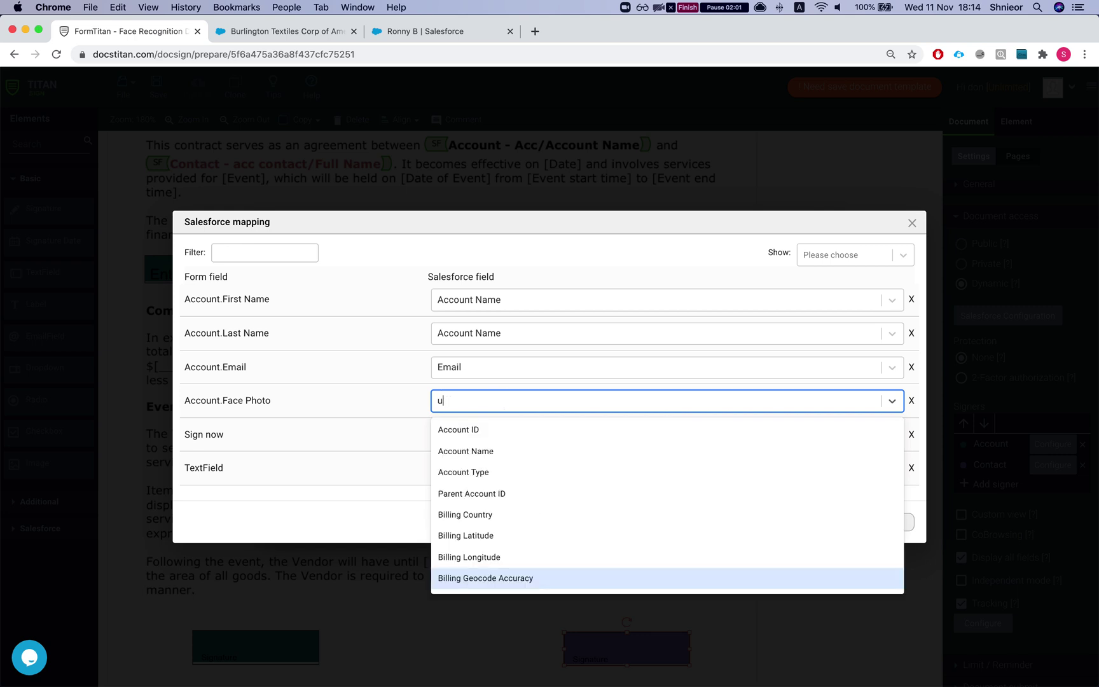
key("Return")
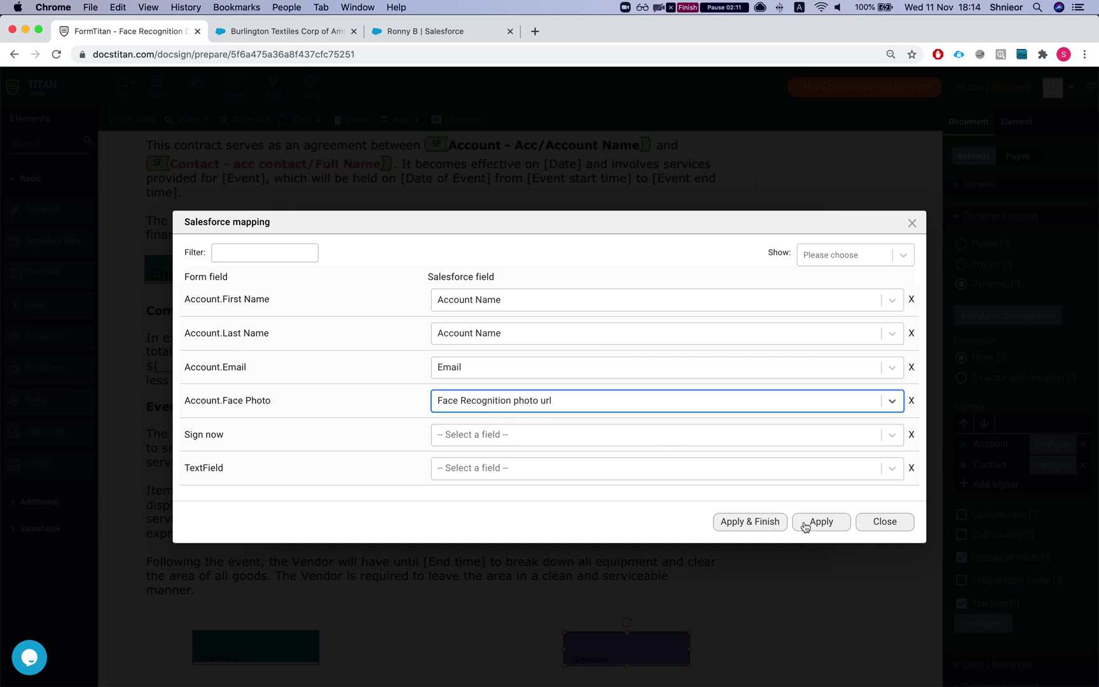
left_click(750, 522)
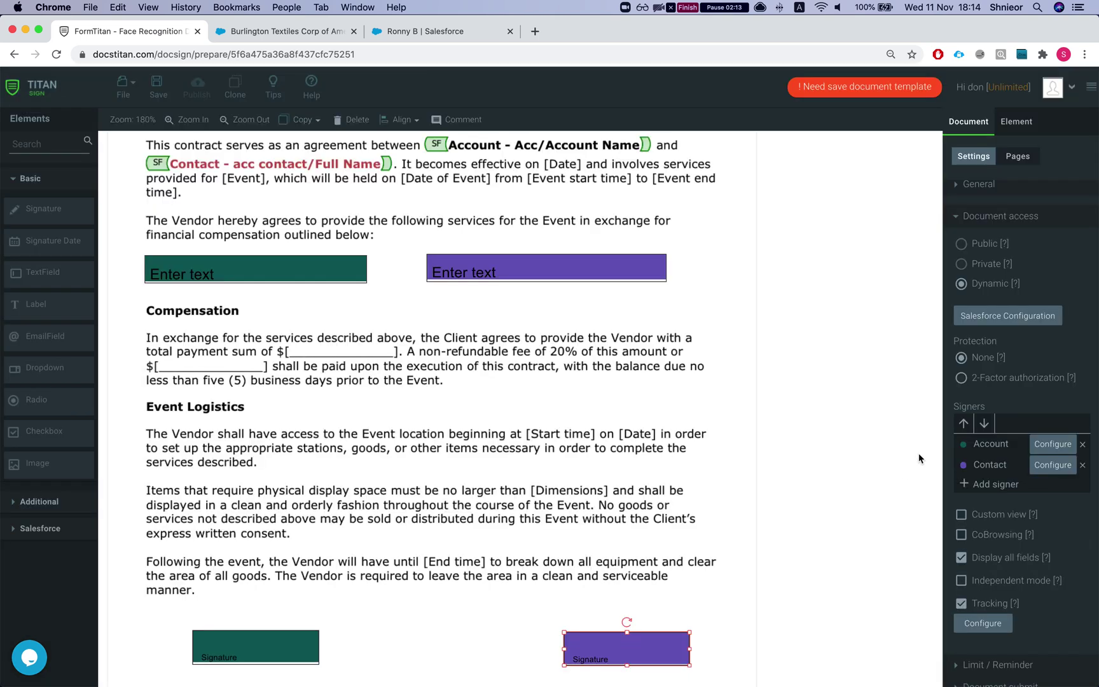
Map Contact.Face Photo to the Salesforce Rich Text field and apply the mapping
left_click(1053, 465)
left_click(741, 315)
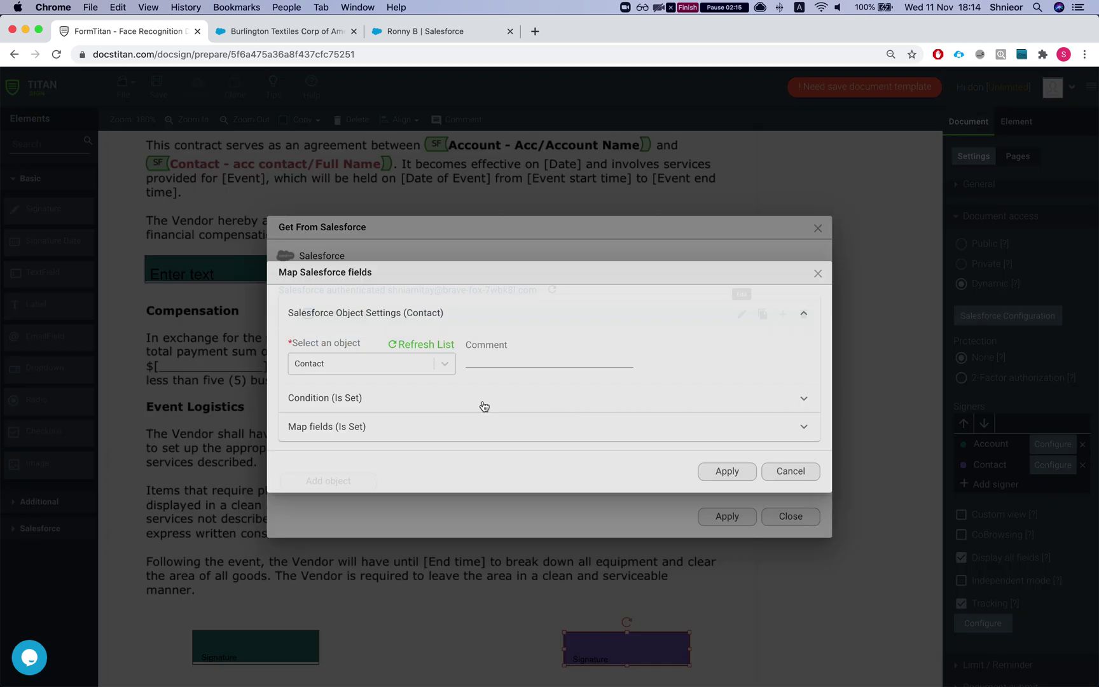
left_click(331, 429)
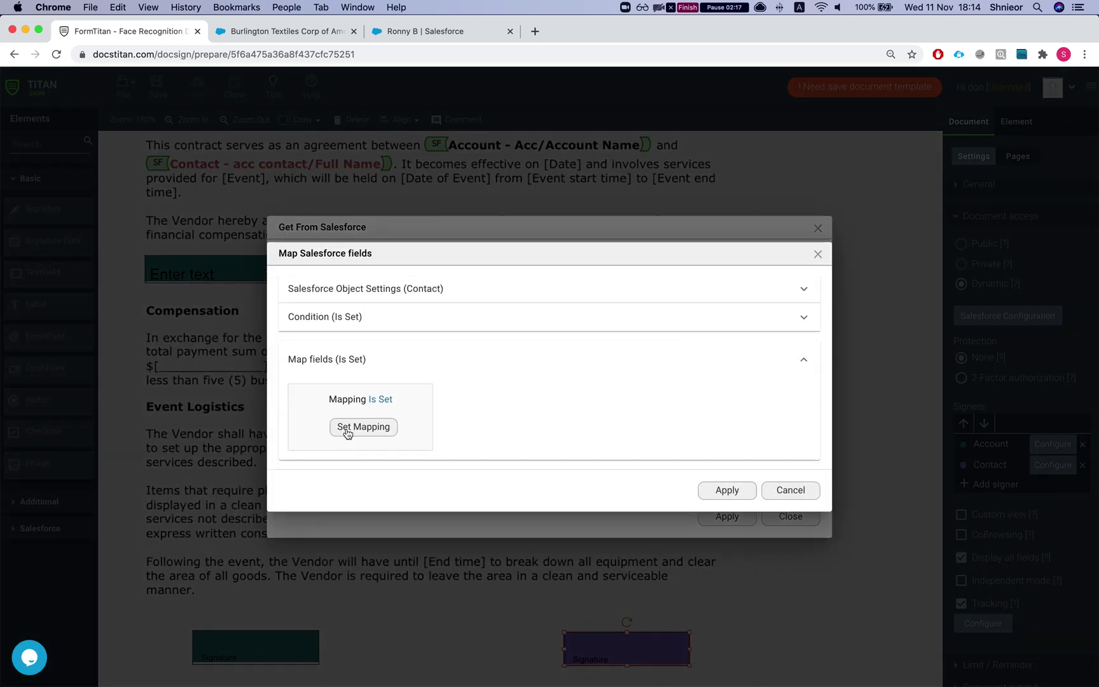
left_click(346, 430)
left_click(498, 401)
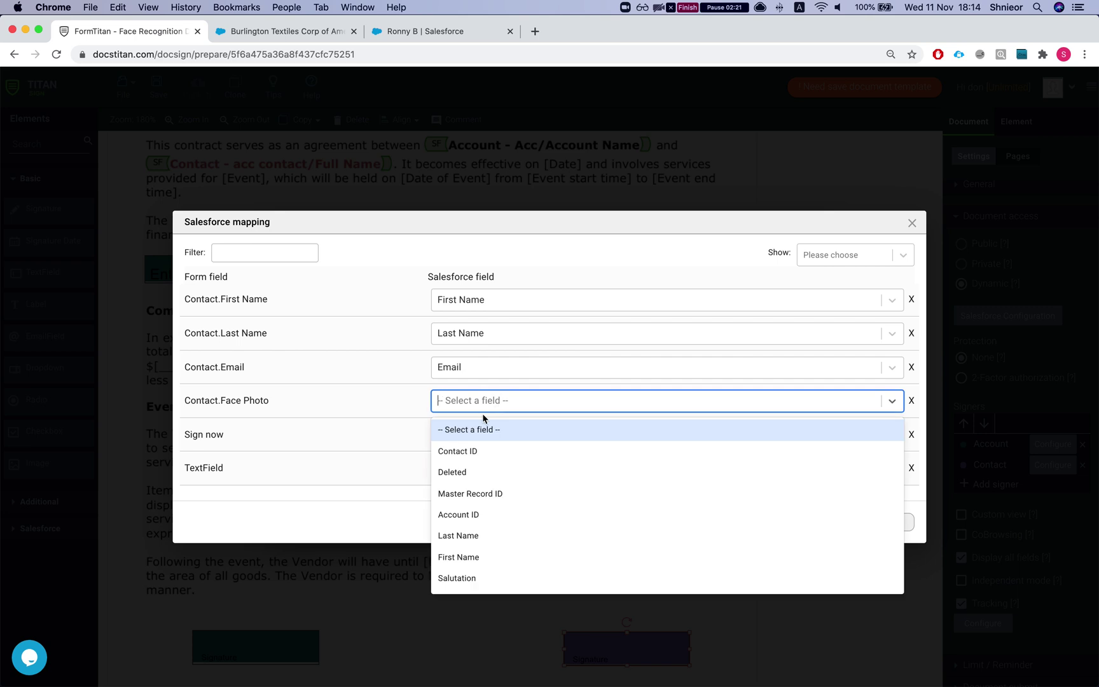
type("rich")
key("Return")
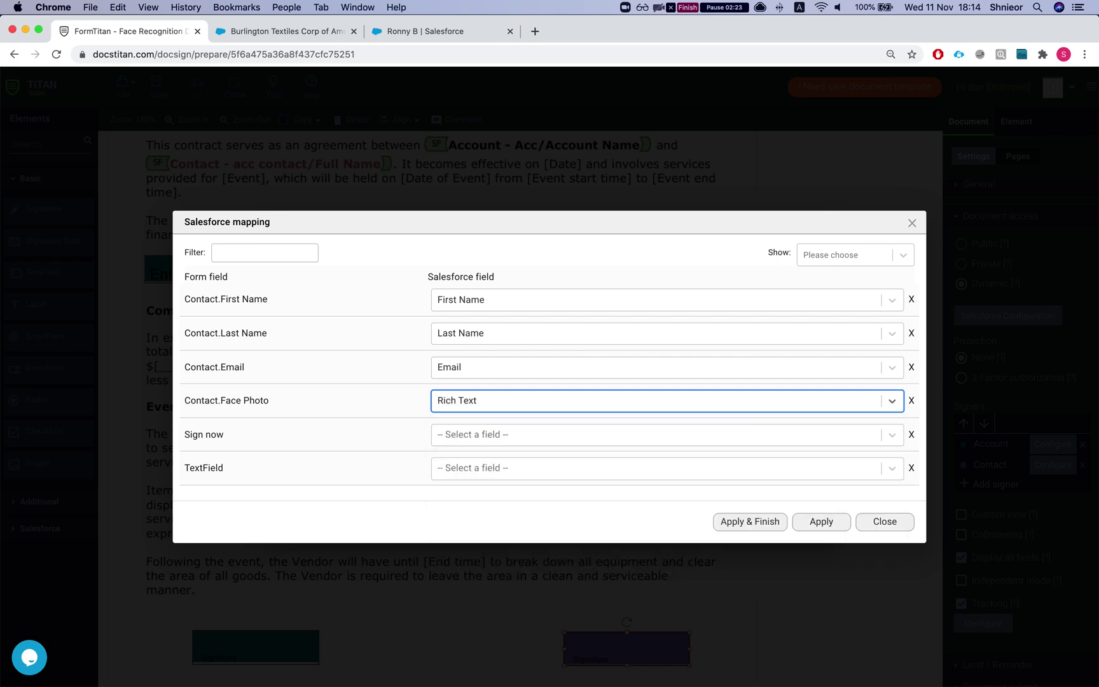
left_click(726, 521)
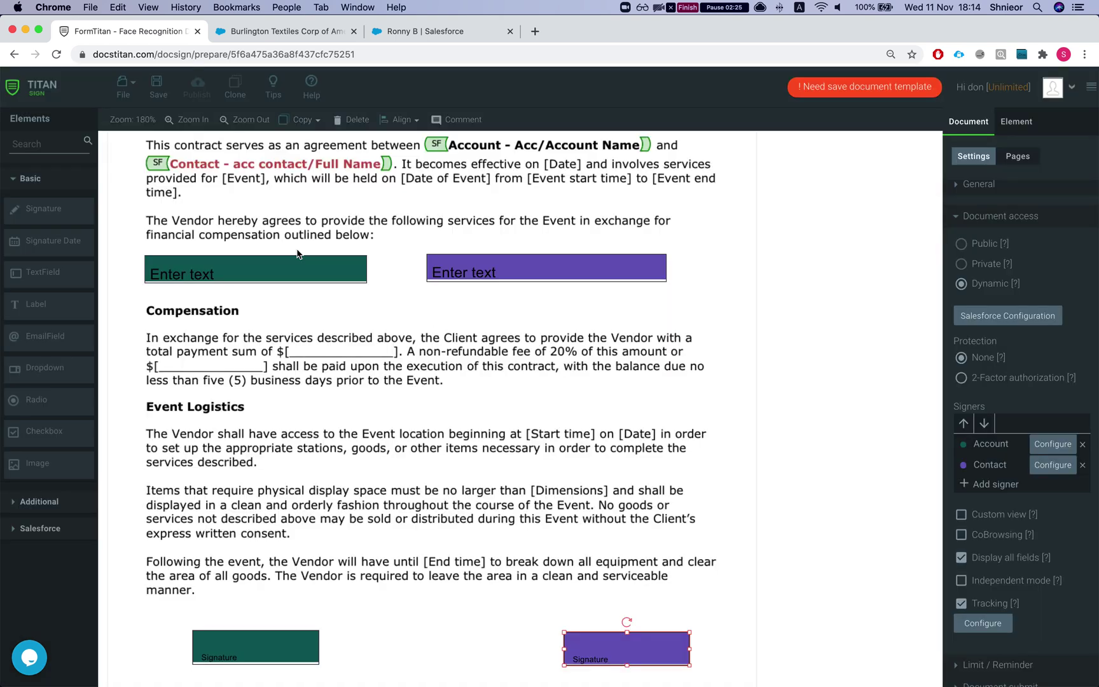
Save the document template and return to the Salesforce account record
left_click(153, 82)
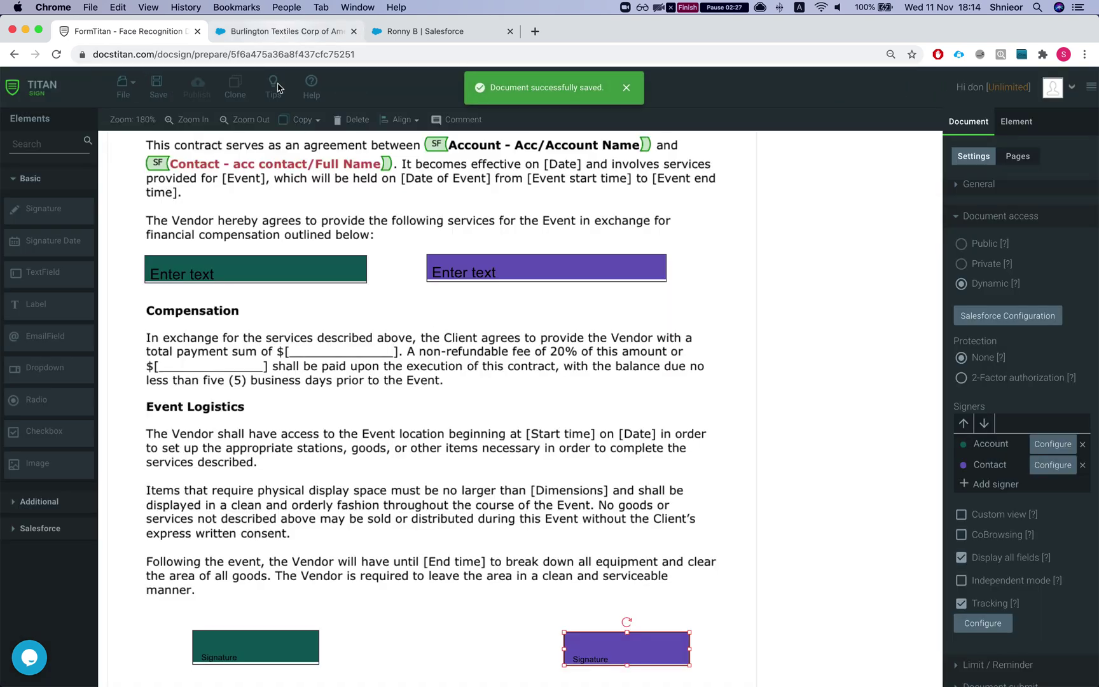
left_click(284, 32)
scroll(243, 377, "down", 2)
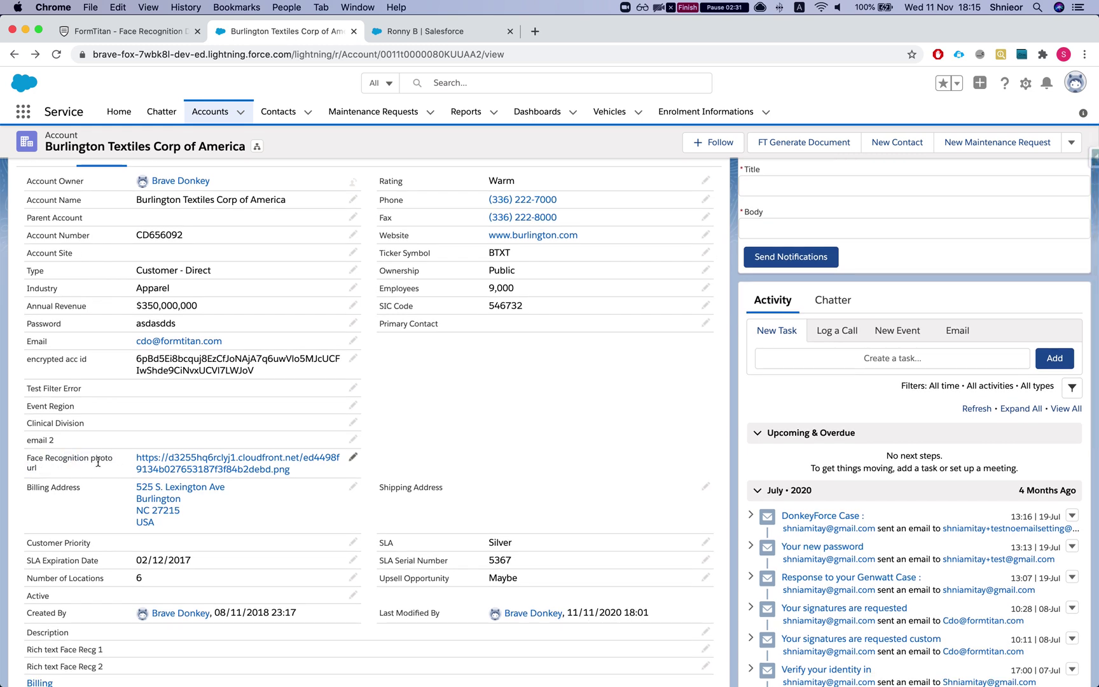
View the account's Face Recognition photo link, close it, and reload the account page
left_click(174, 463)
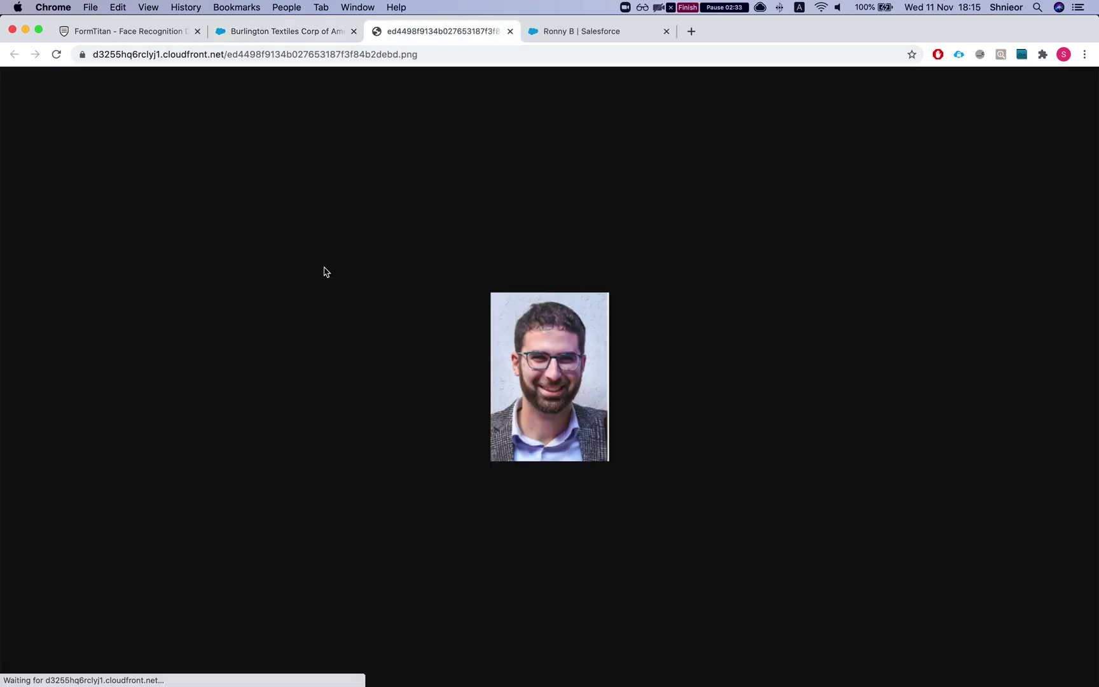
left_click(510, 31)
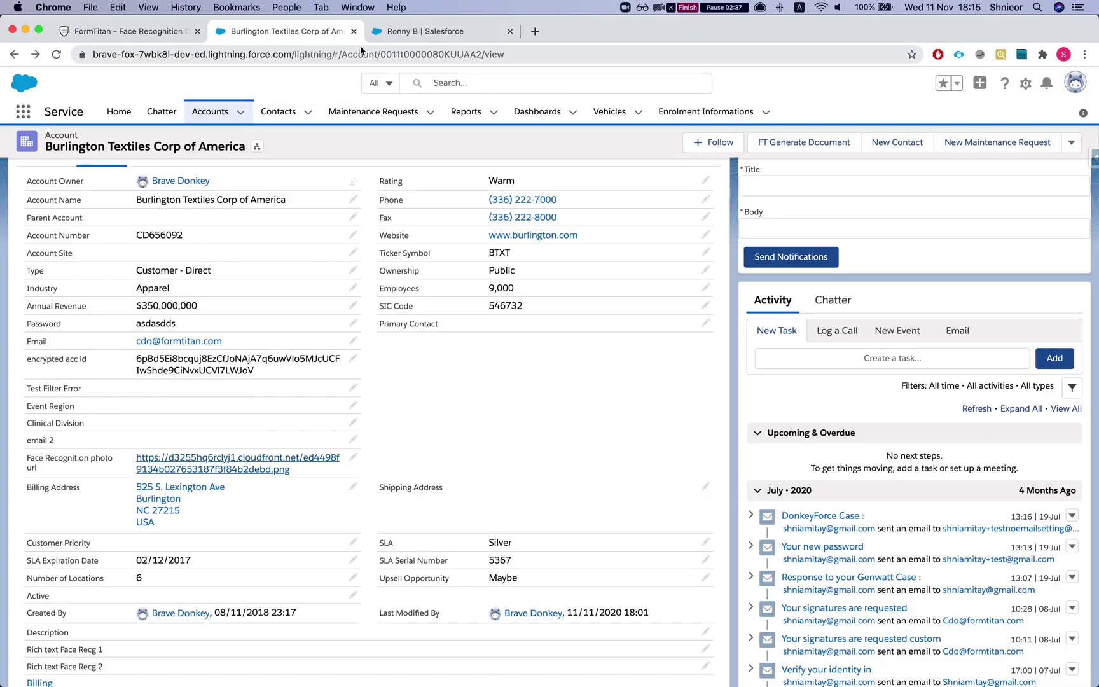
scroll(120, 275, "up", 3)
left_click(45, 239)
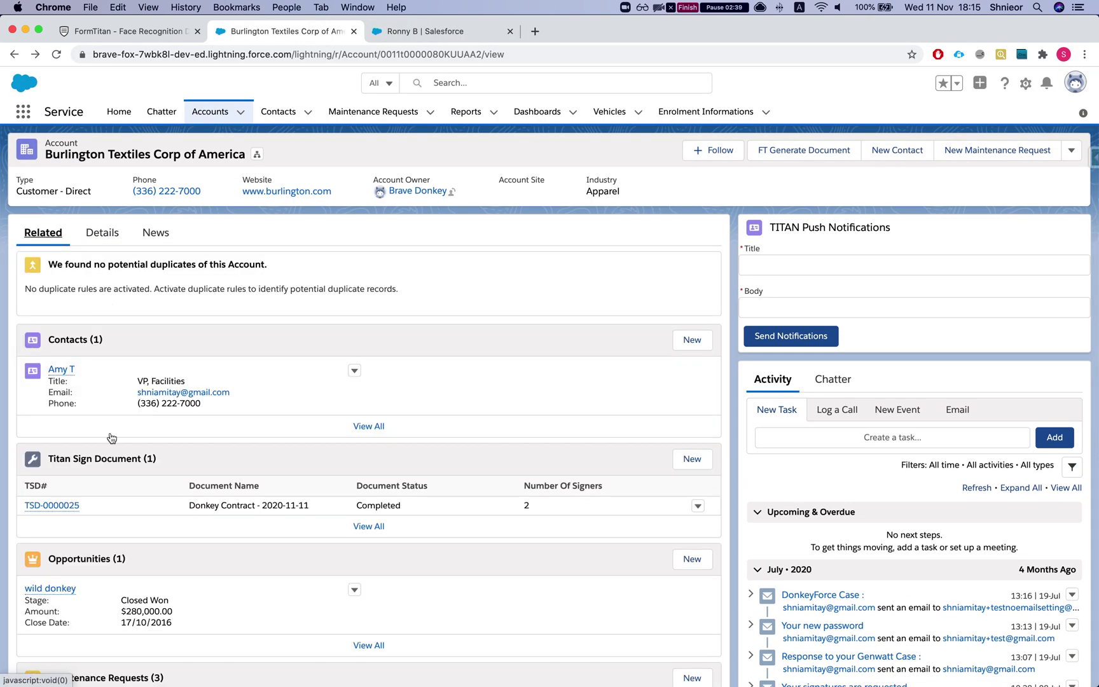
scroll(95, 267, "down", 1)
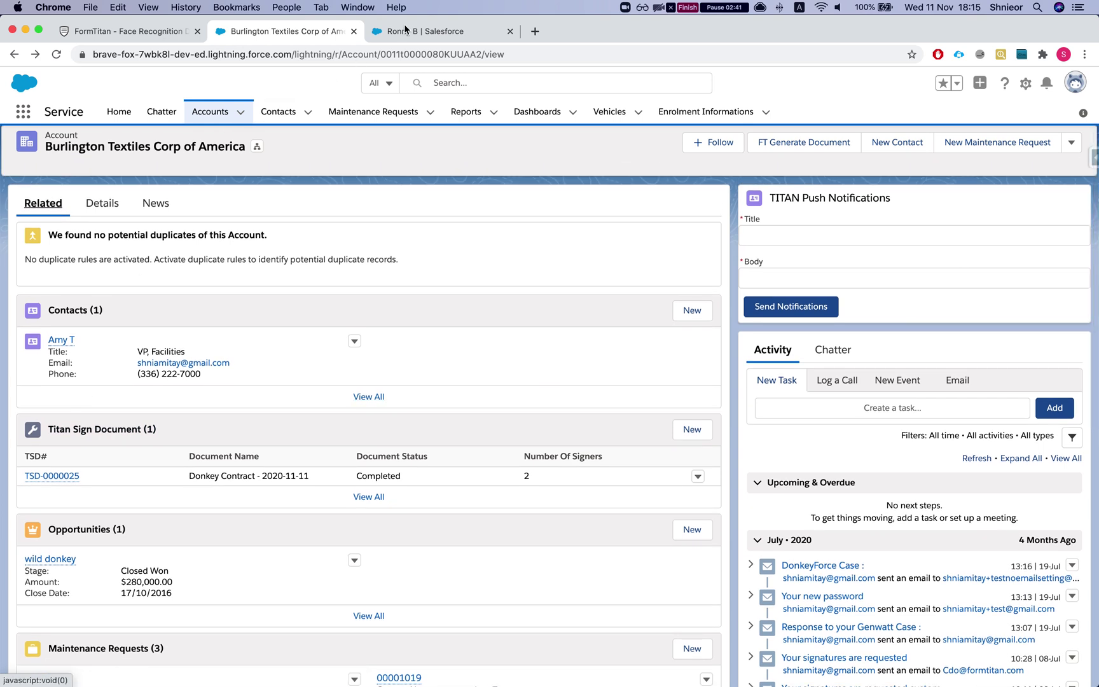
key("super+r")
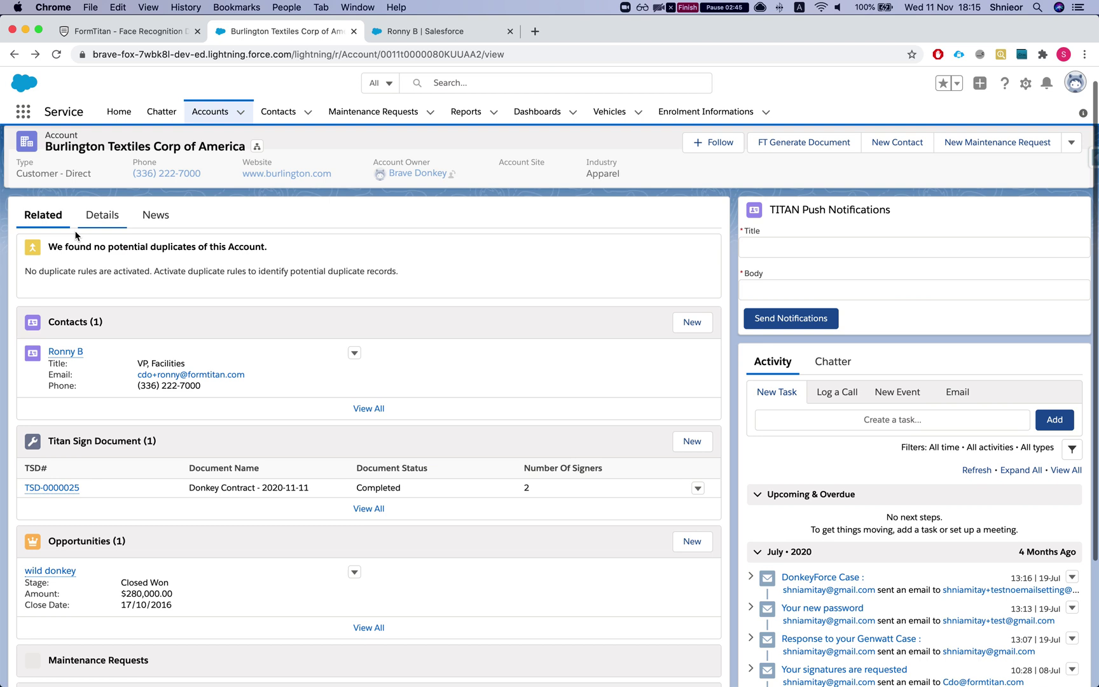
Open the account's contact in a new tab and check its Rich Text face photo in Details
scroll(64, 306, "down", 1)
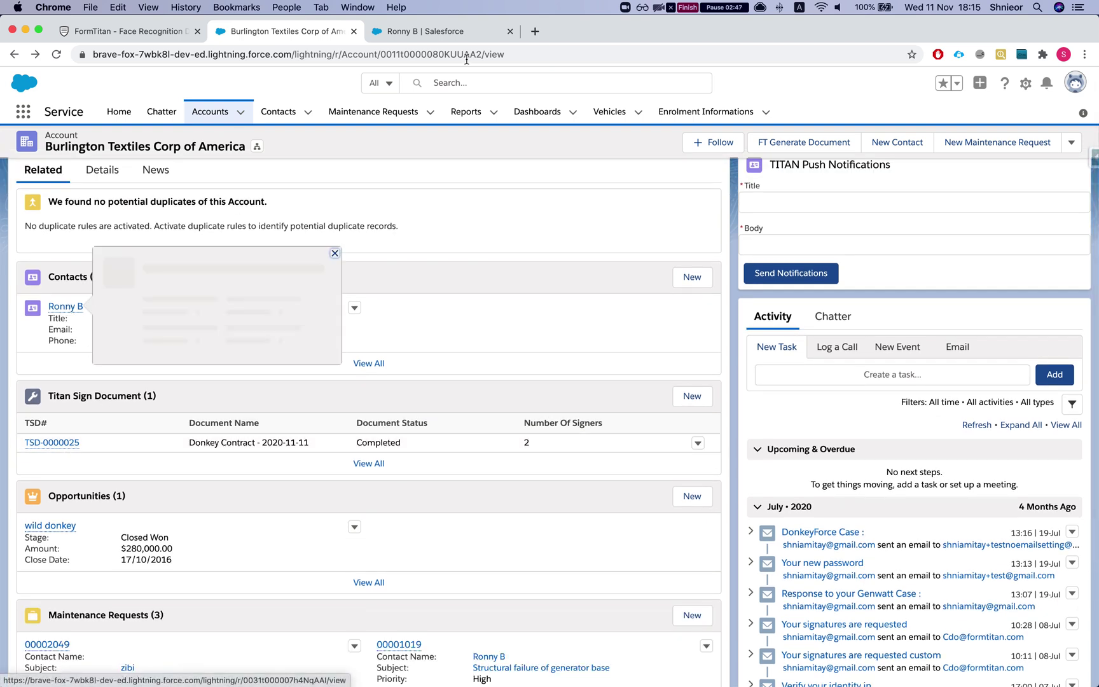
left_click(65, 306, "super")
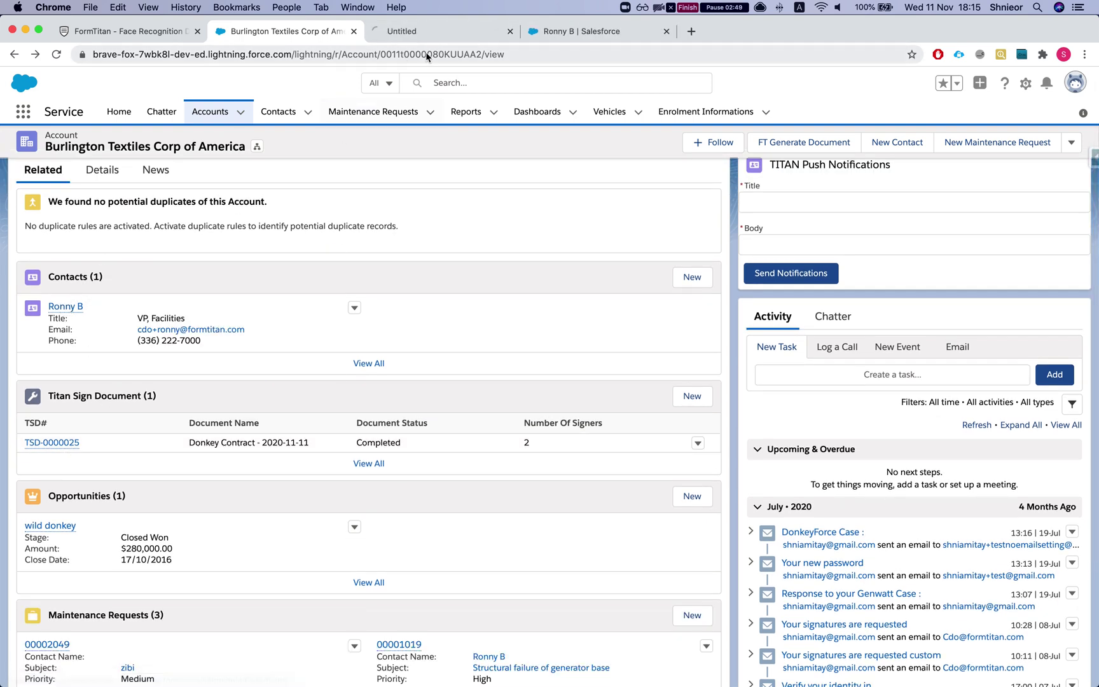
left_click(667, 31)
left_click(485, 39)
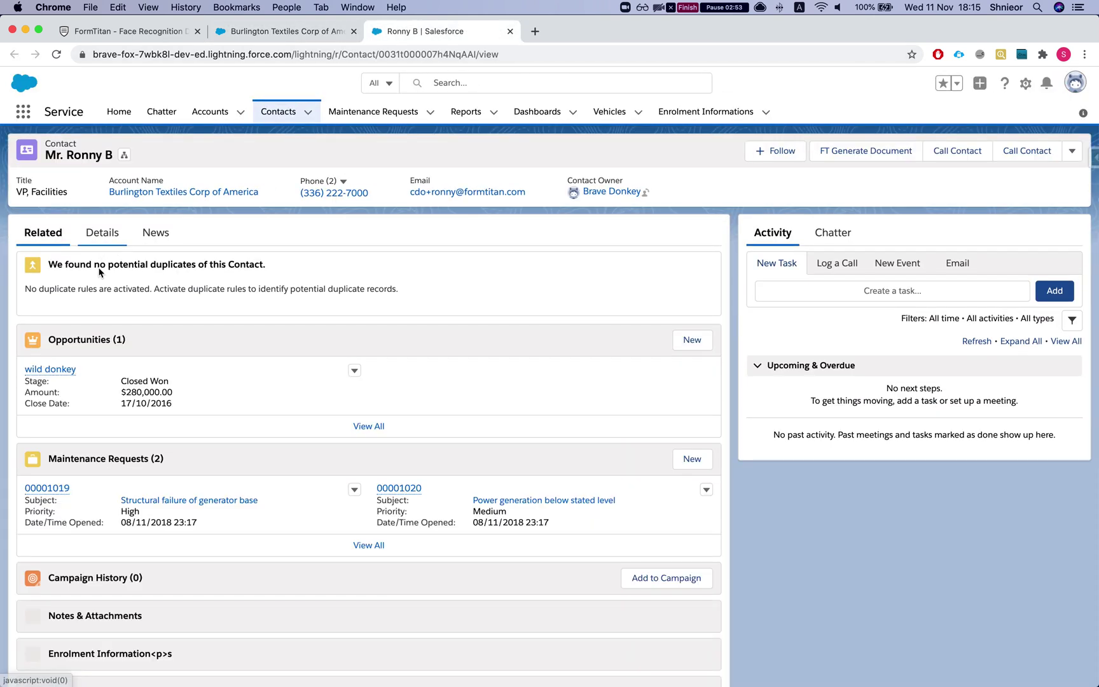
left_click(102, 230)
scroll(64, 495, "down", 5)
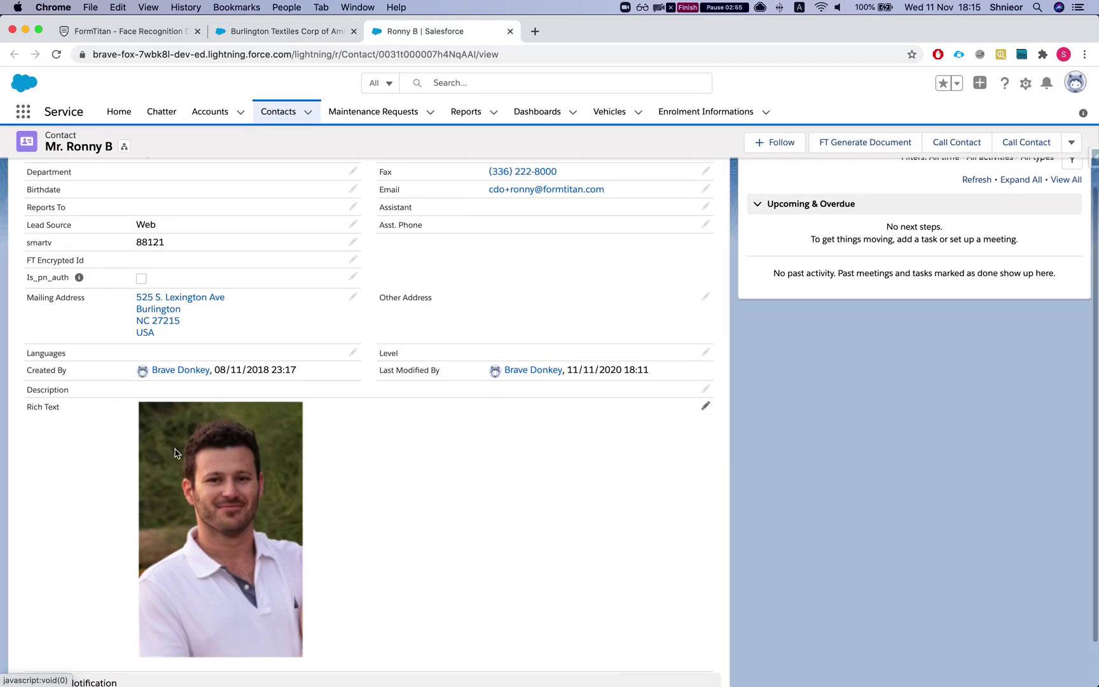
scroll(180, 442, "down", 1)
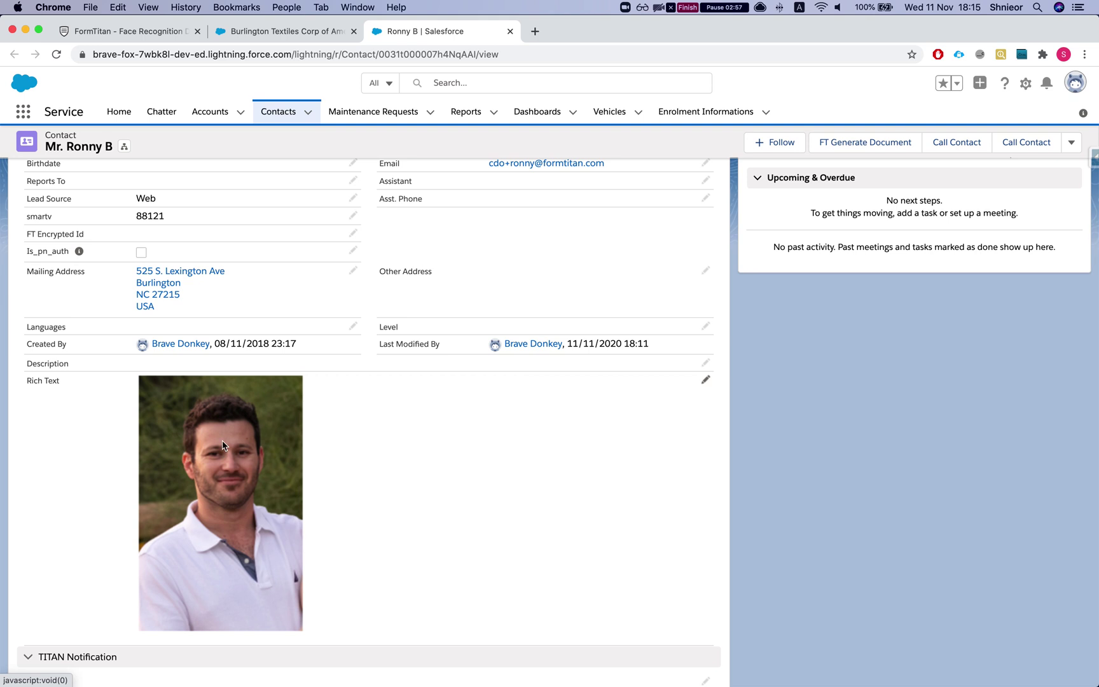
scroll(203, 451, "up", 4)
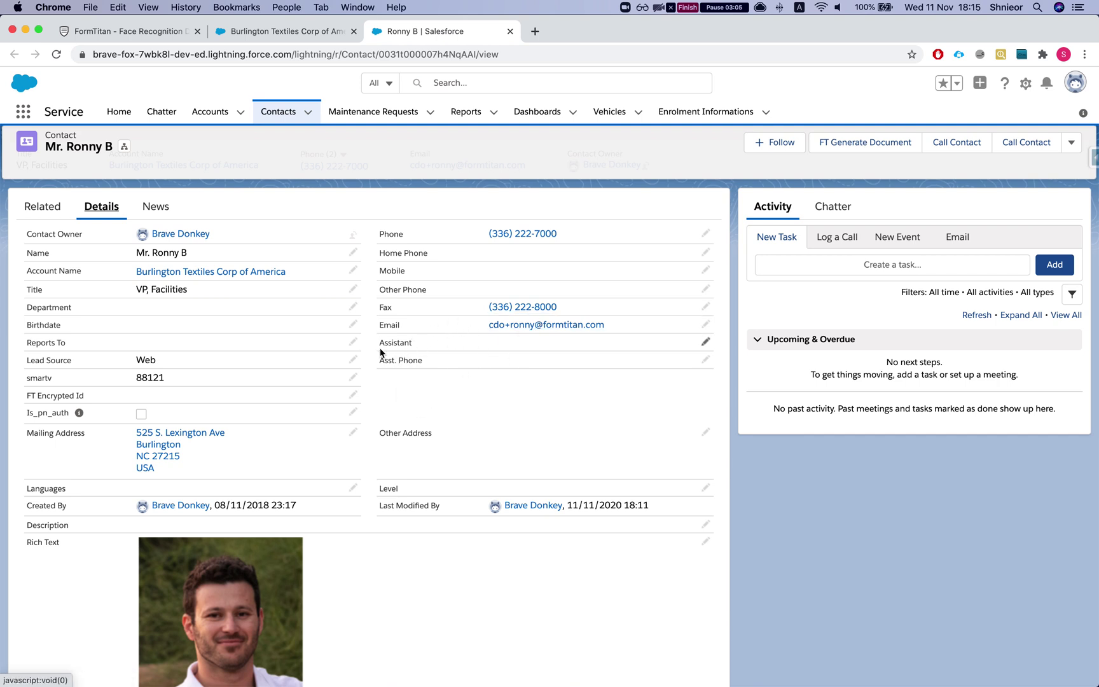
scroll(380, 352, "down", 2)
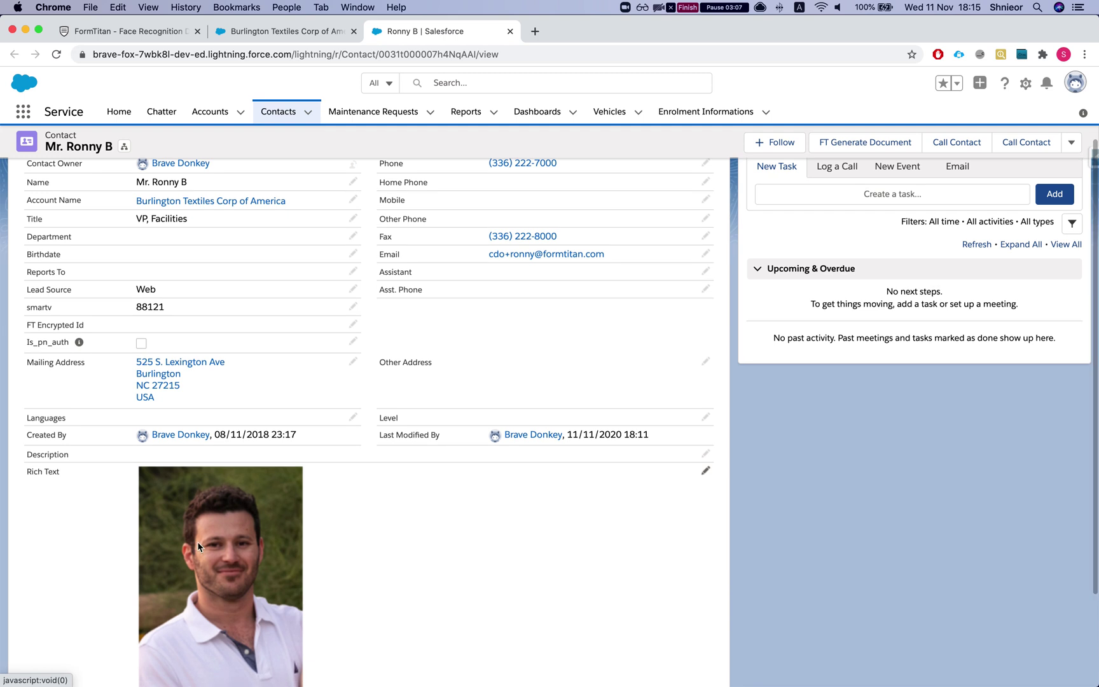
scroll(197, 541, "down", 1)
scroll(228, 498, "up", 2)
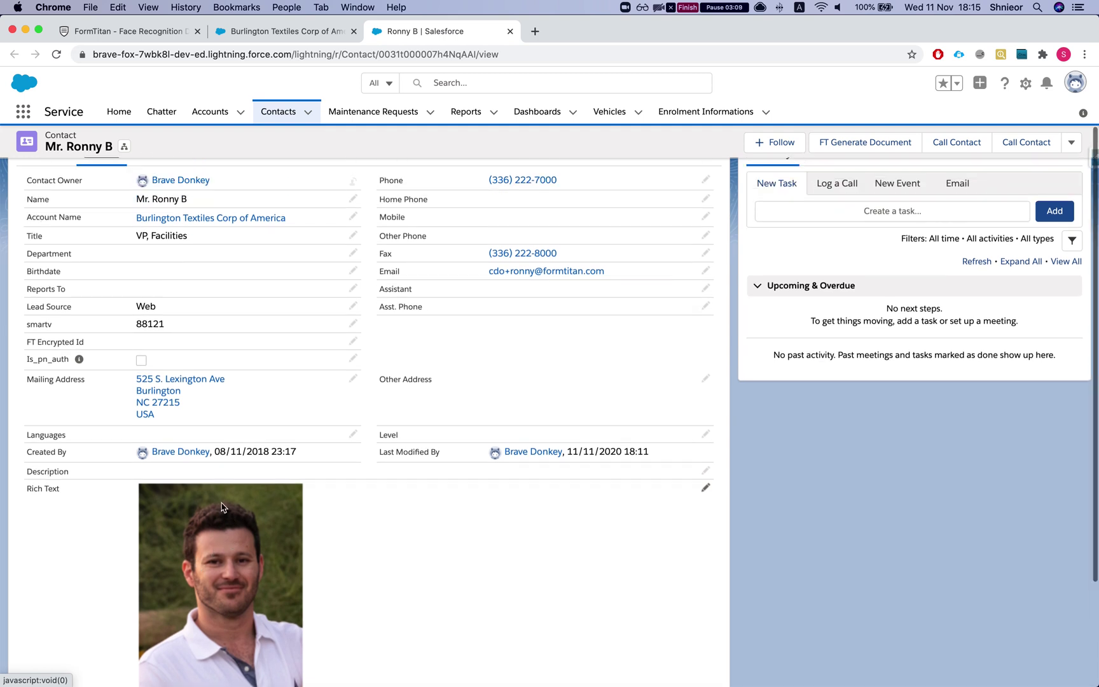
scroll(304, 292, "up", 3)
left_click(282, 32)
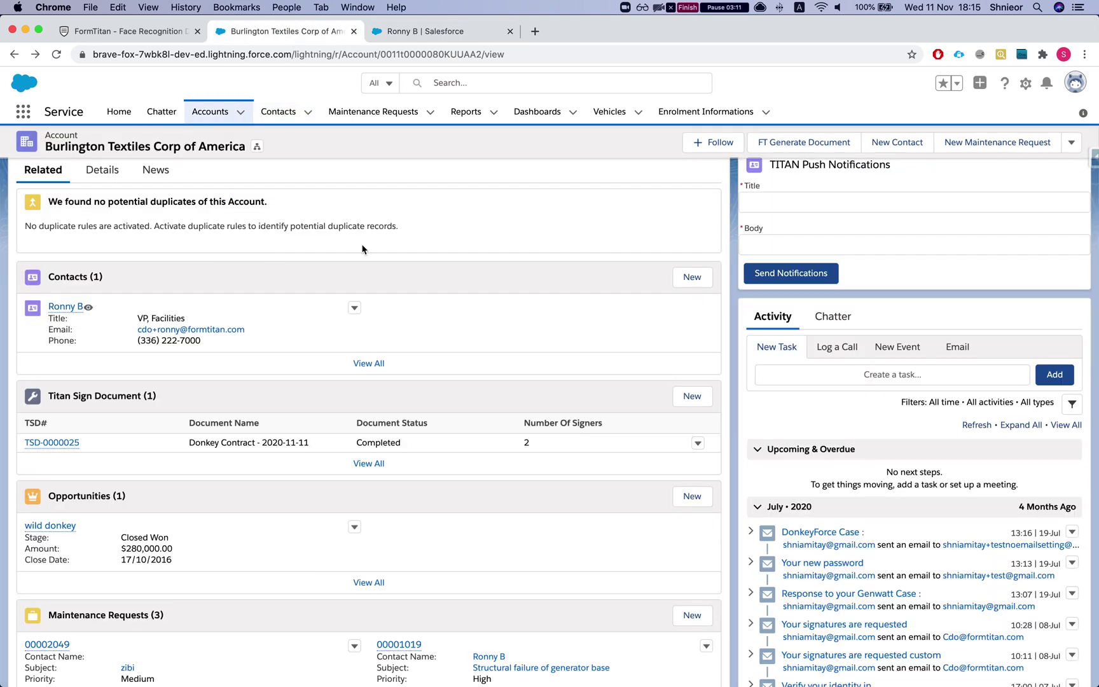
scroll(362, 248, "up", 2)
Send the Face Recognition Demo template for signing via FT Generate Document and dismiss 'Good Job!'
left_click(791, 151)
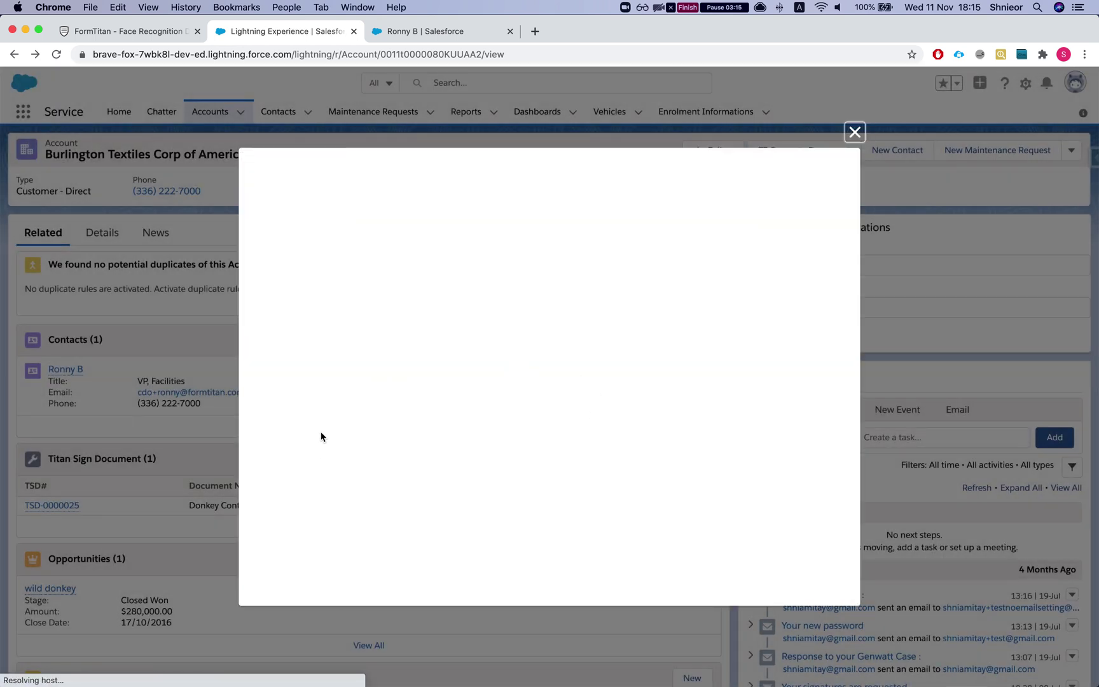
left_click(324, 365)
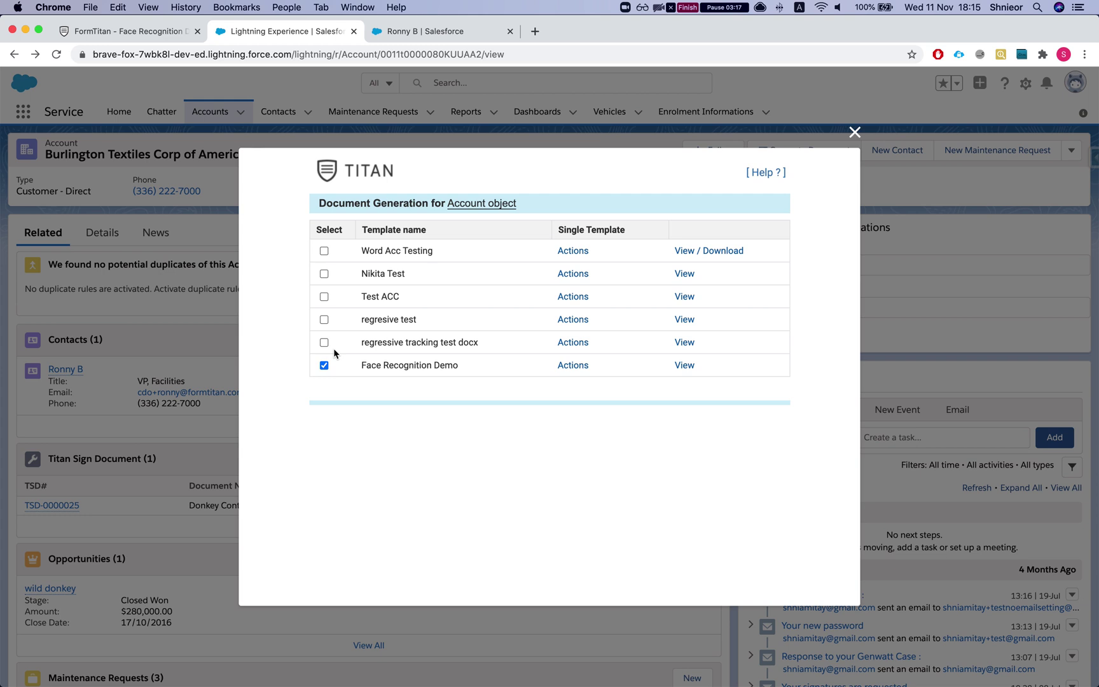
left_click(574, 367)
left_click(595, 405)
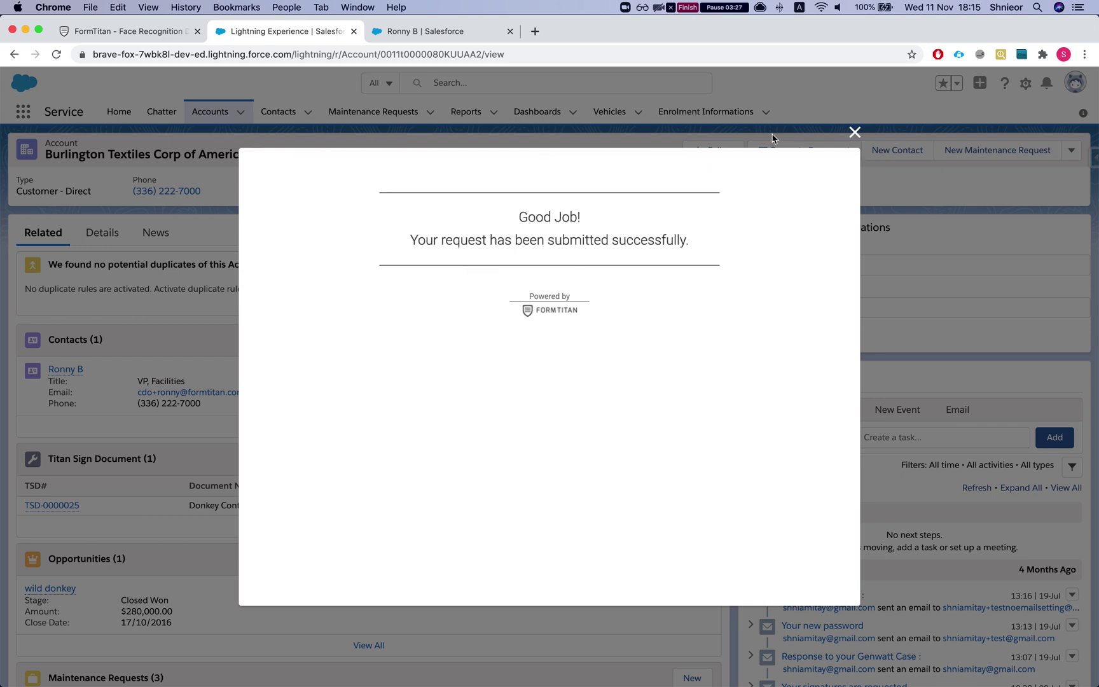
left_click(855, 131)
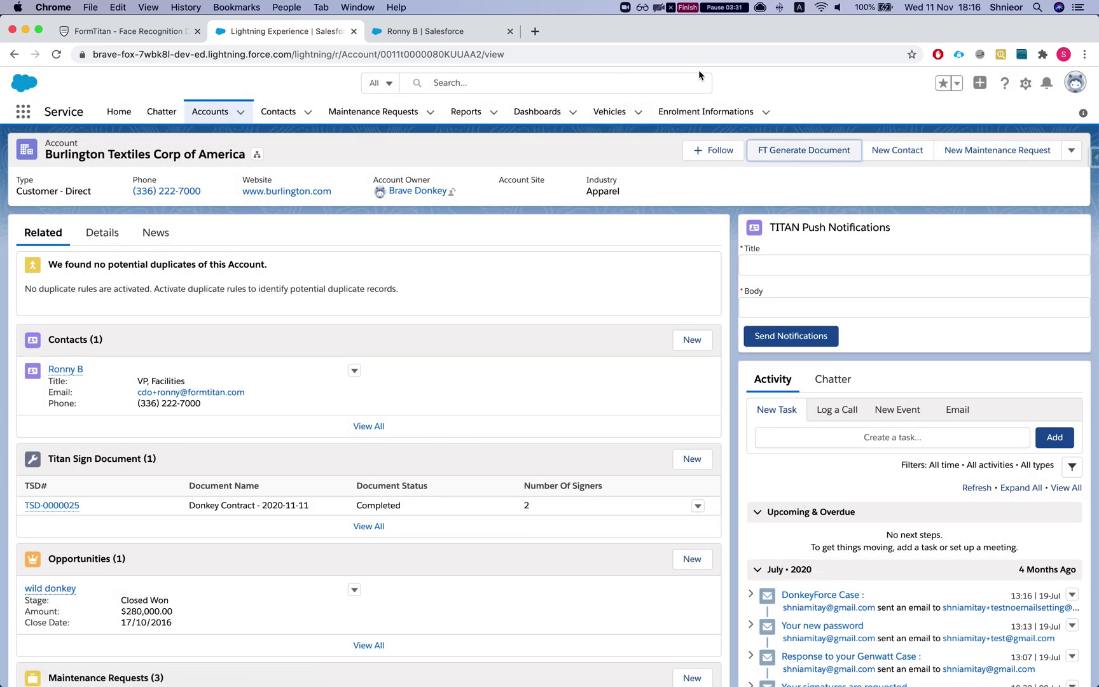
Copy the Face Recognition Demo signing link from the Gmail email and return to the Salesforce window
key("ctrl+Up")
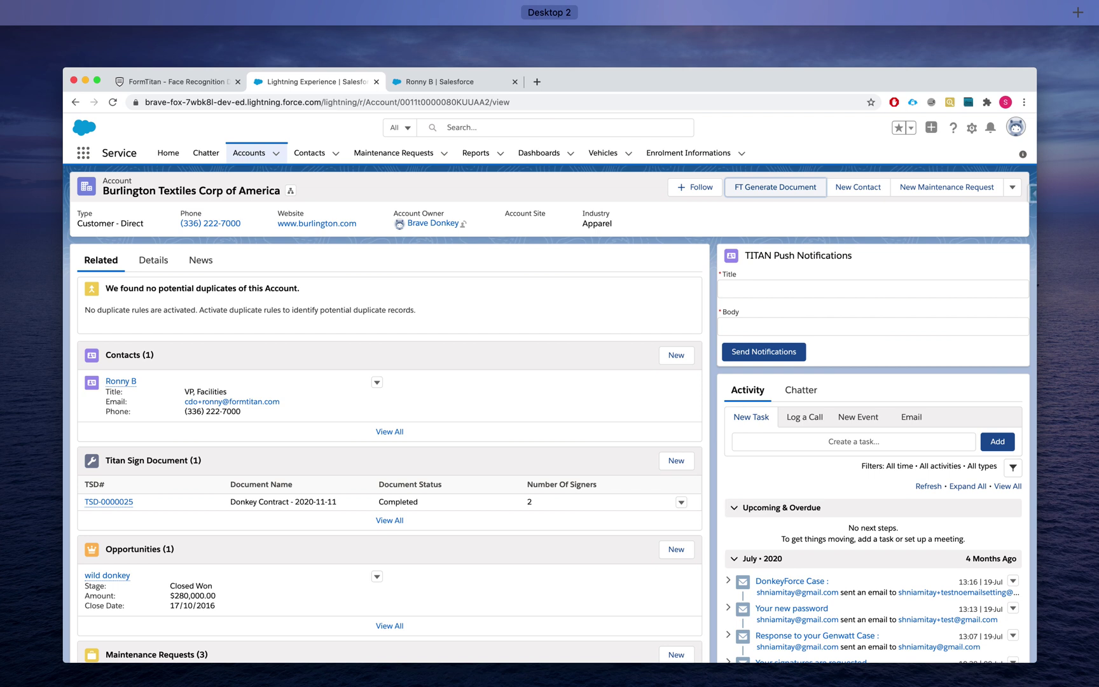
key("ctrl+Up")
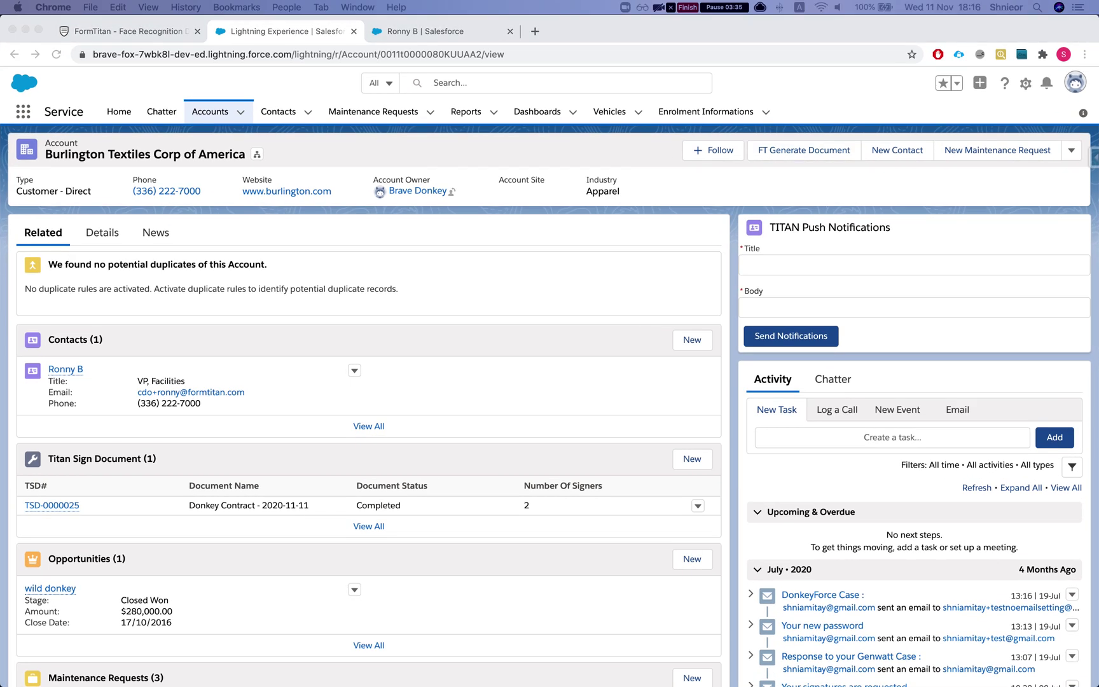
left_click(725, 19)
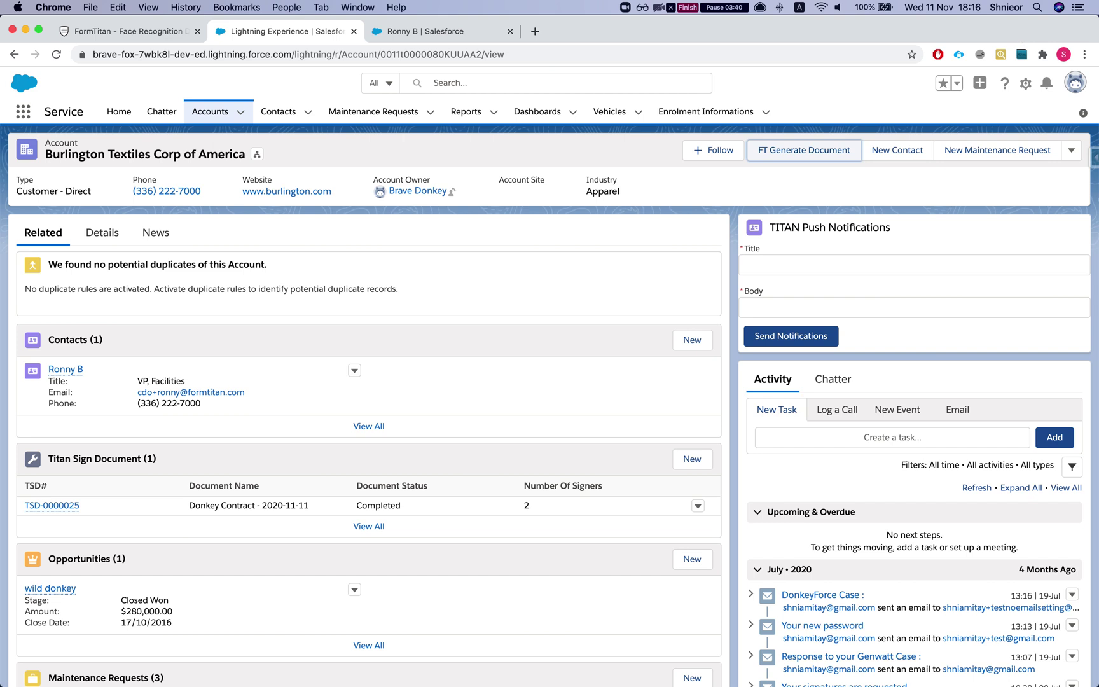
key("super+Tab")
left_click_drag(488, 36, 351, 37)
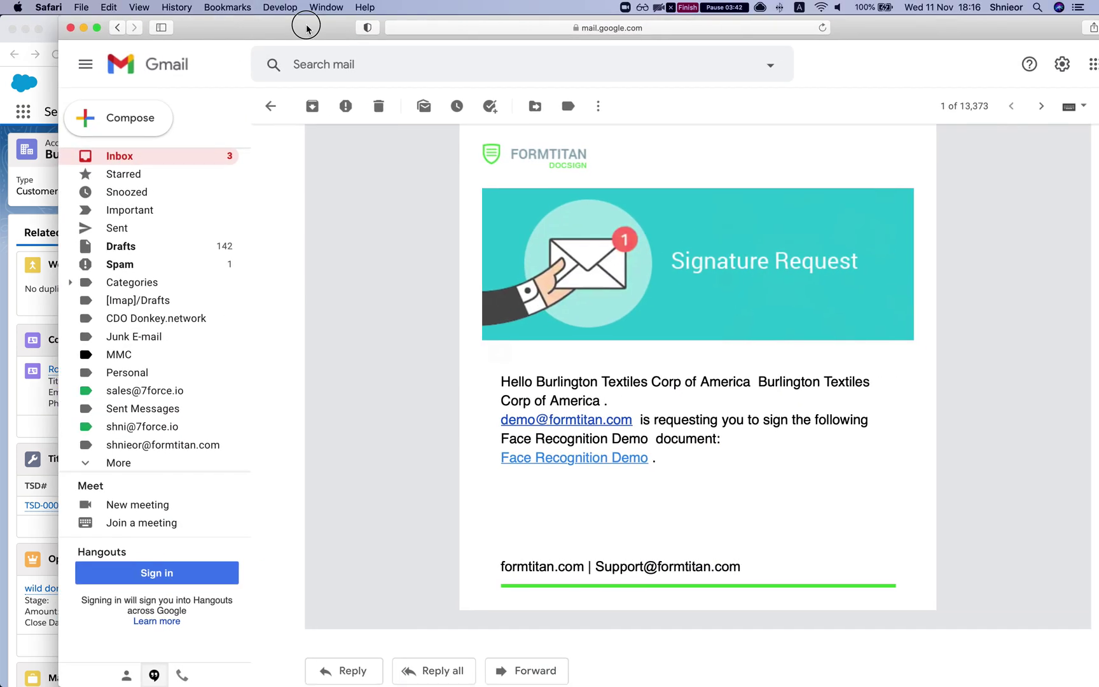
right_click(552, 452)
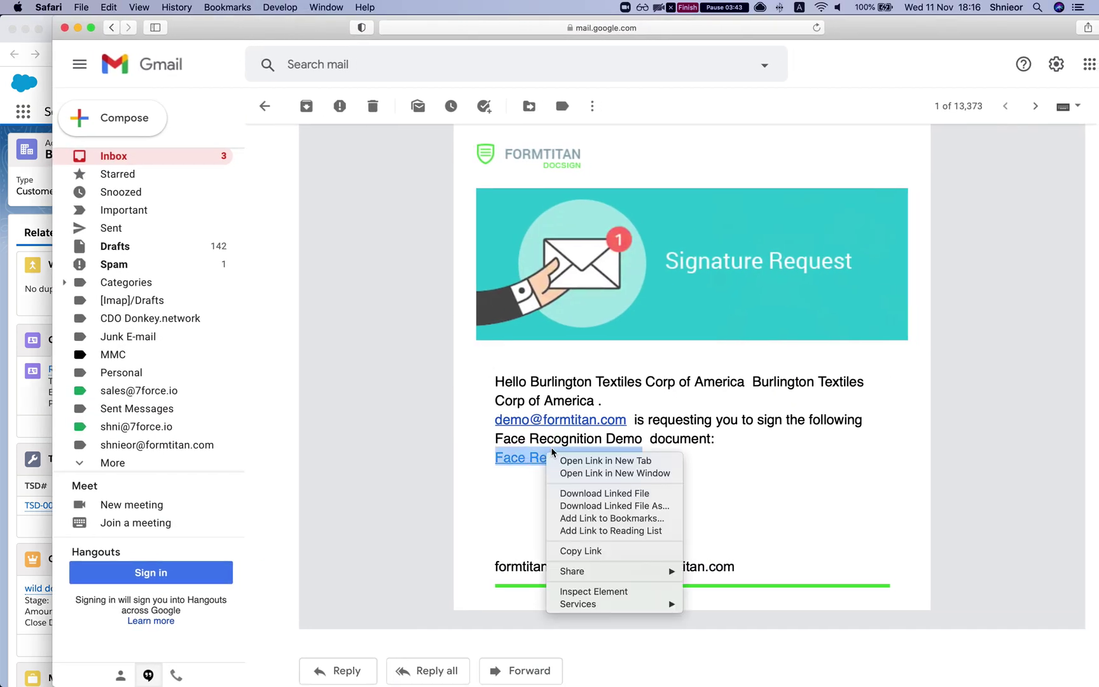
left_click(581, 551)
key("super+Tab")
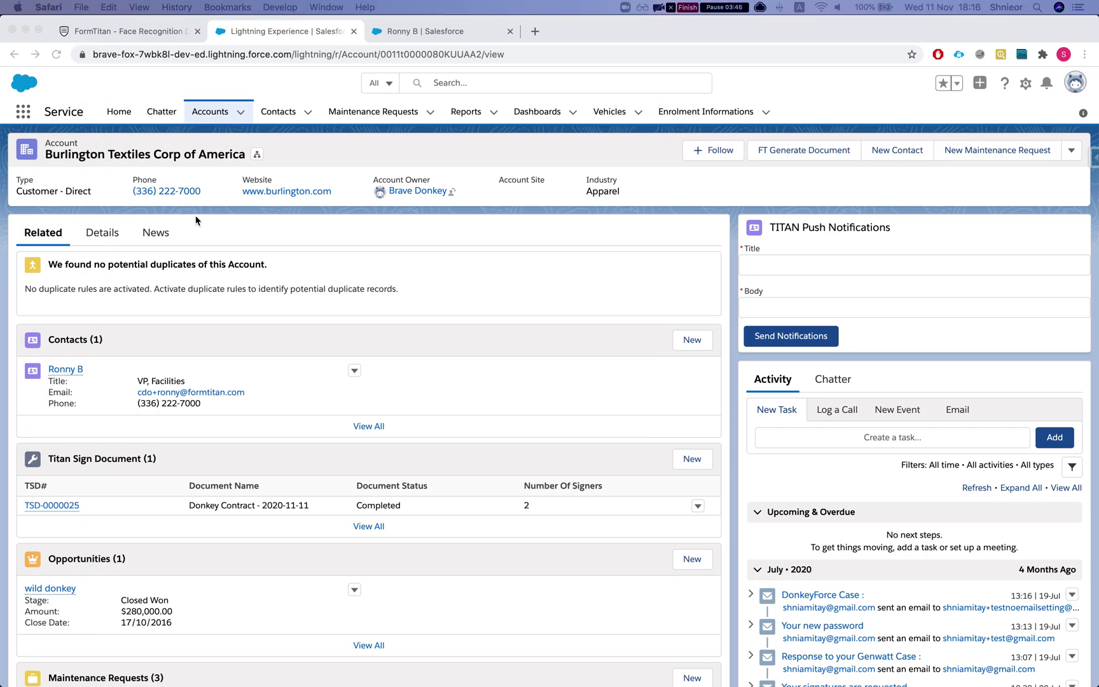
Load the copied signing link in a new Chrome tab
left_click(533, 33)
key("super+v")
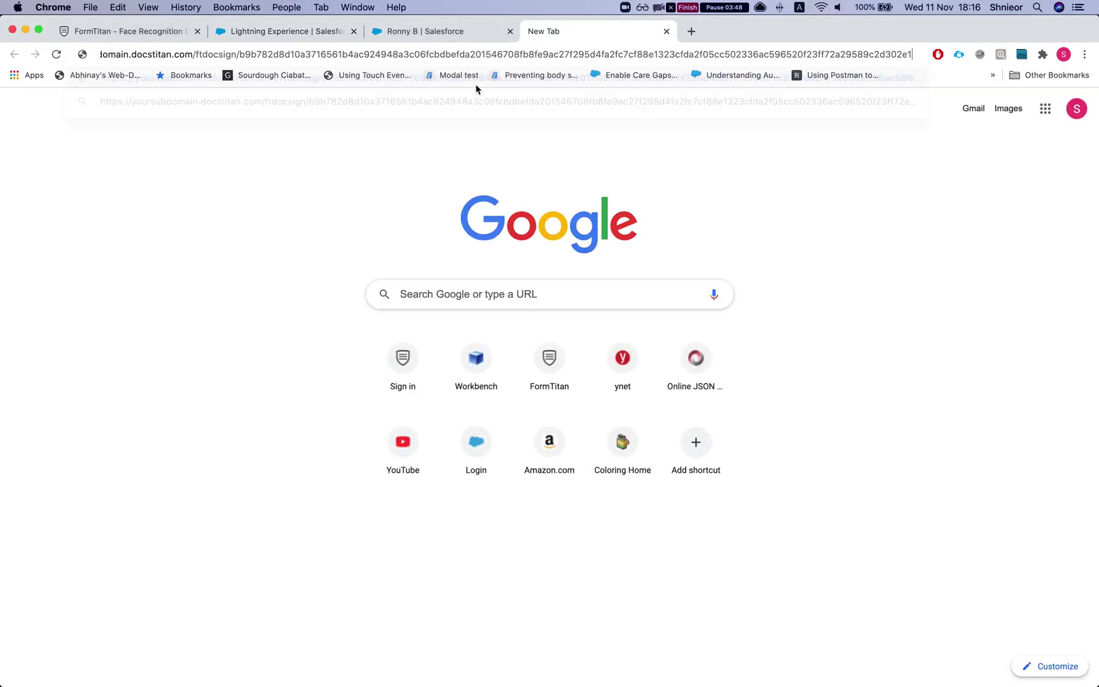
key("Return")
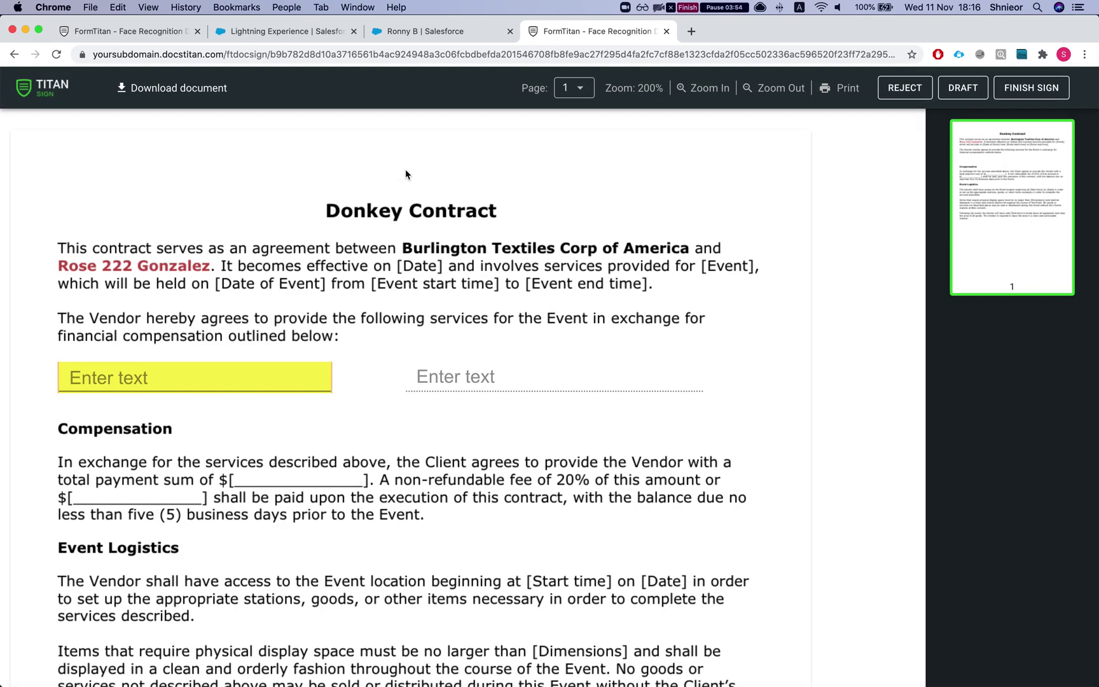
Fill the first contract text field with 'dfsfsdf' and choose Sign now
scroll(286, 191, "down", 5)
scroll(159, 191, "up", 2)
left_click(127, 186)
type("dfsfsdf")
scroll(191, 381, "down", 5)
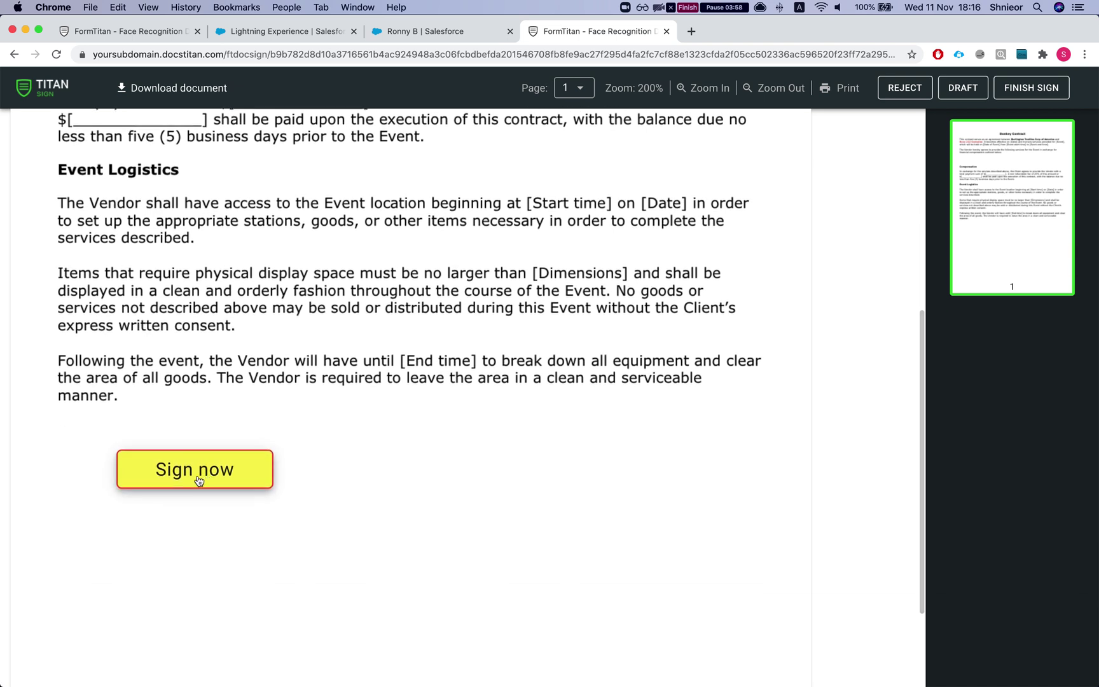
left_click(212, 473)
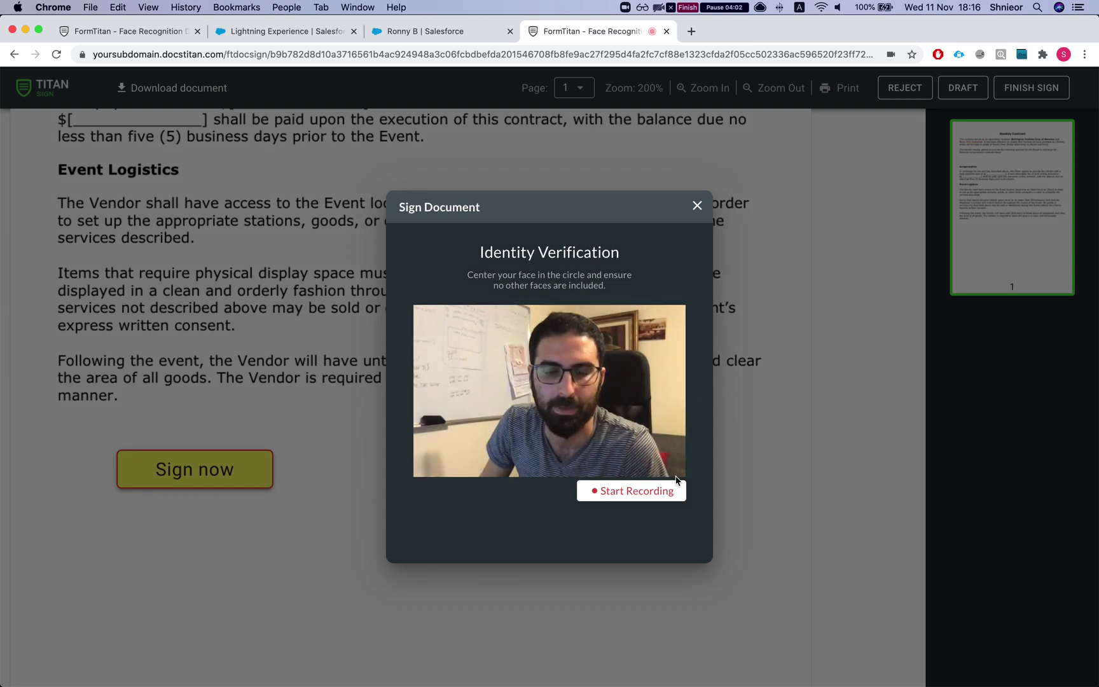
Record the face in the Identity Verification dialog until it reports Identity Verified
left_click(633, 492)
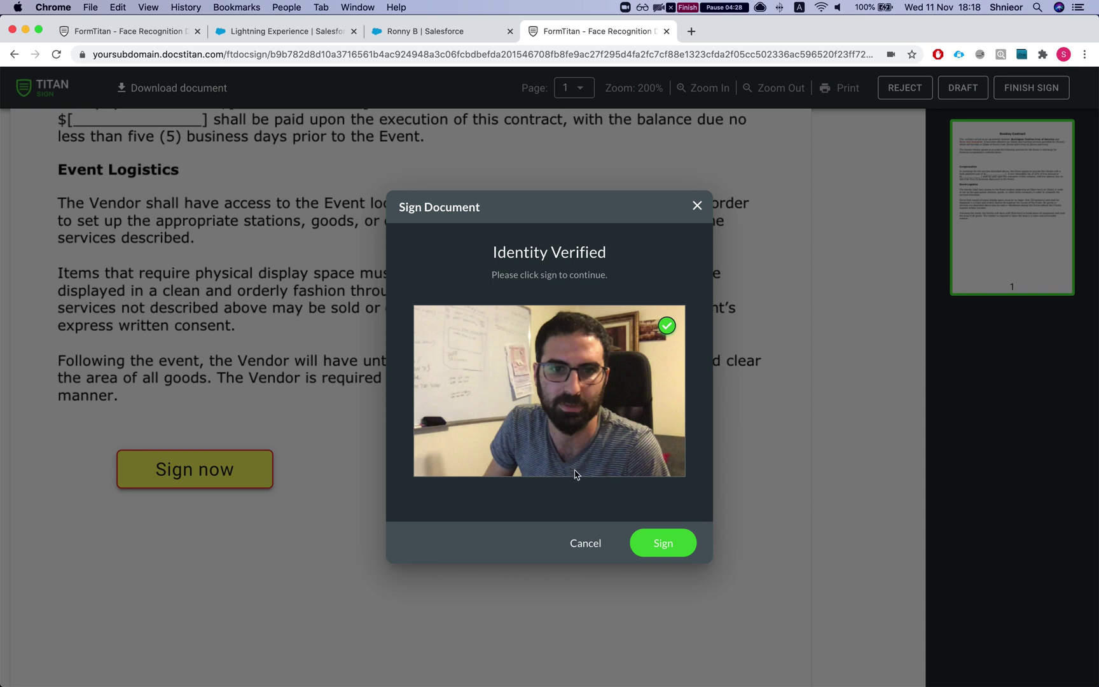
Sign the contract with a newly drawn signature, finish signing, and return to Salesforce
left_click(663, 543)
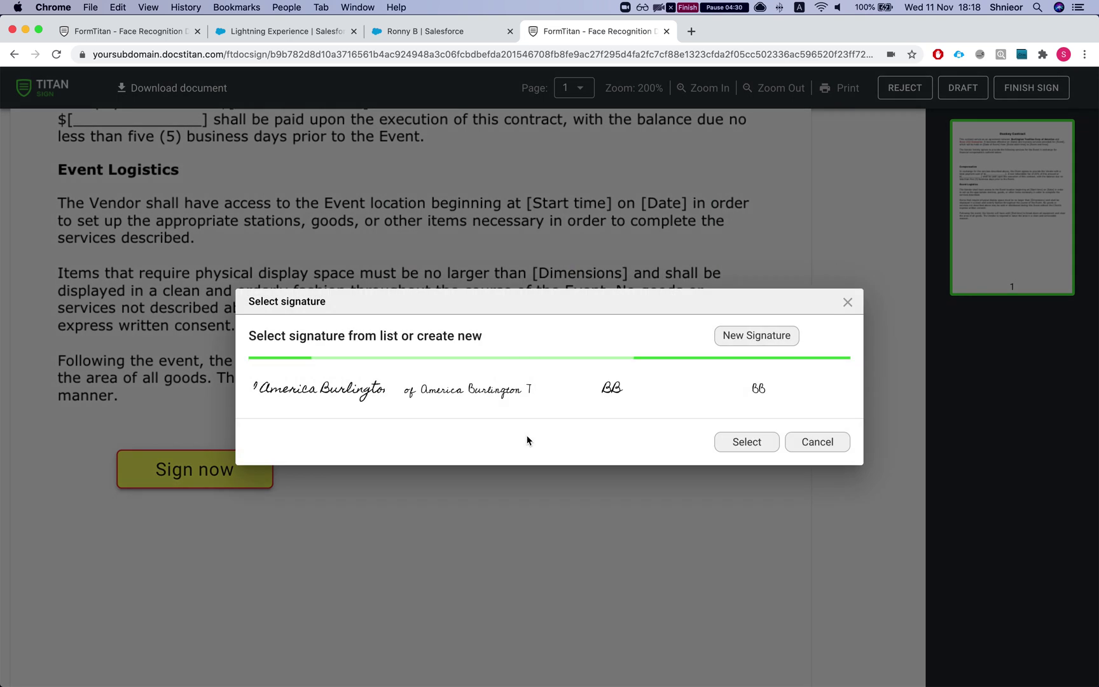
left_click(348, 322)
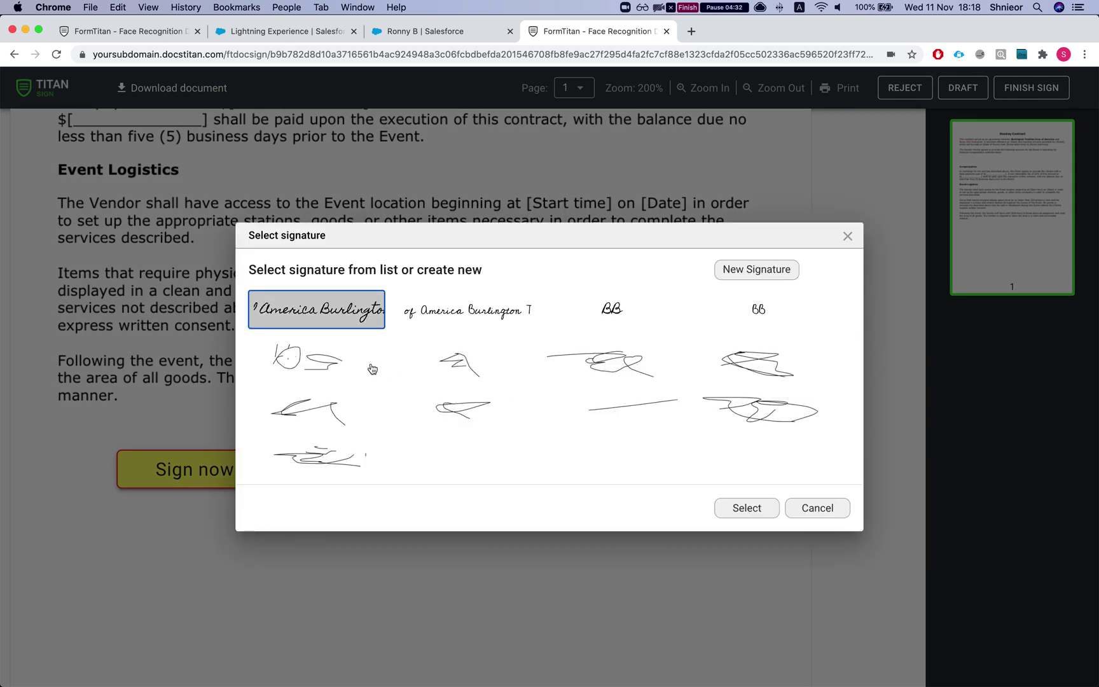
left_click(780, 277)
left_click(479, 329)
mouse_move(623, 316)
left_mouse_down()
mouse_move(559, 306)
mouse_move(596, 302)
mouse_move(530, 329)
mouse_move(450, 323)
mouse_move(564, 342)
left_mouse_up()
left_click(741, 528)
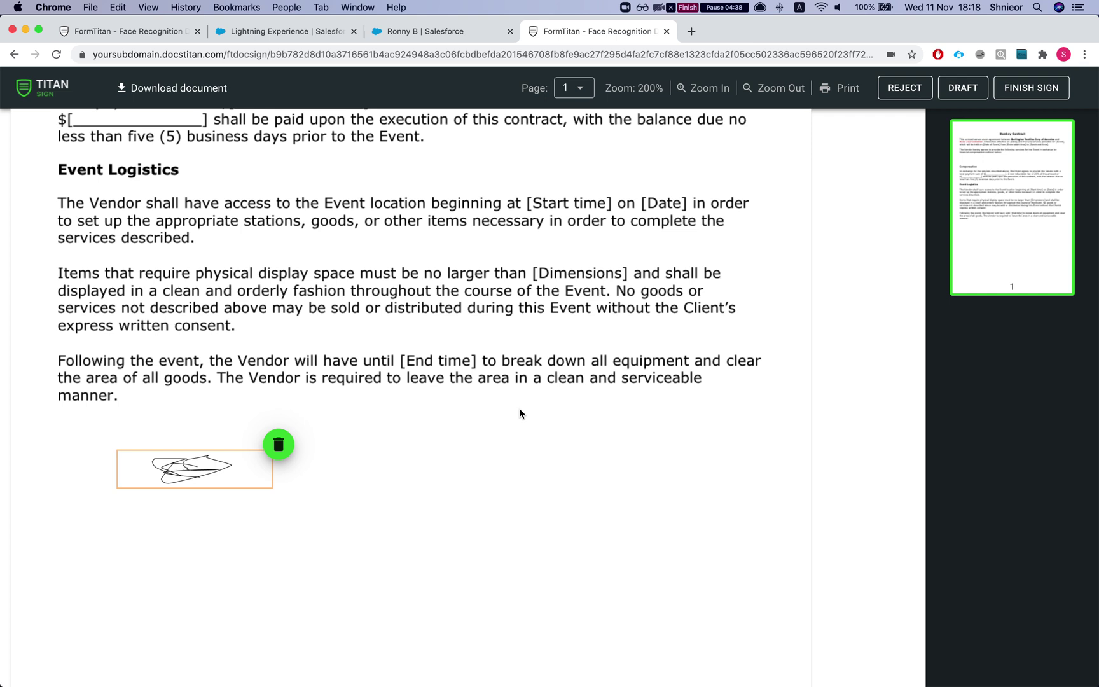
left_click(1020, 93)
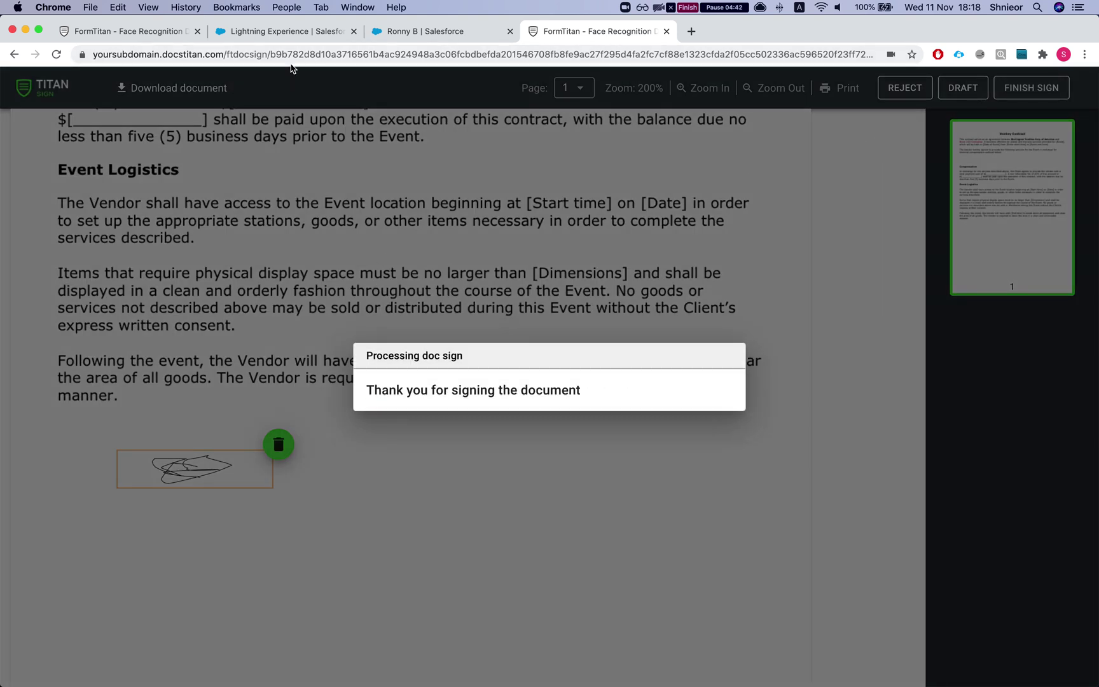
left_click(286, 31)
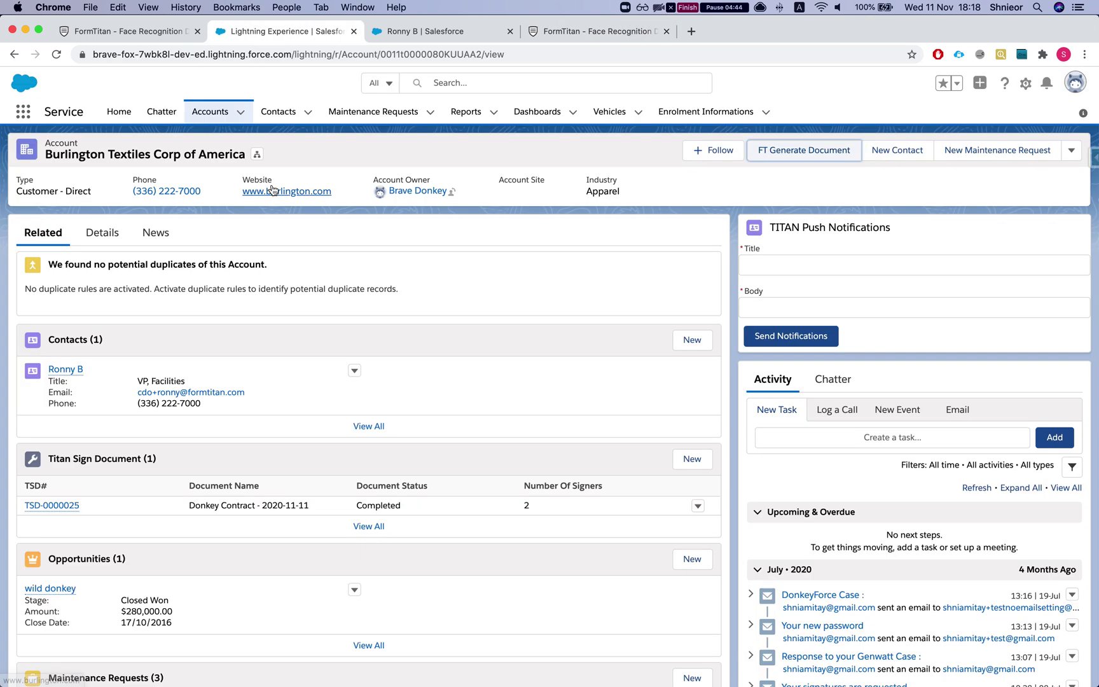
Reload the account page and open the new TSD-0000026 Face Recognition Demo document, In Progress
scroll(235, 269, "down", 2)
scroll(191, 223, "up", 1)
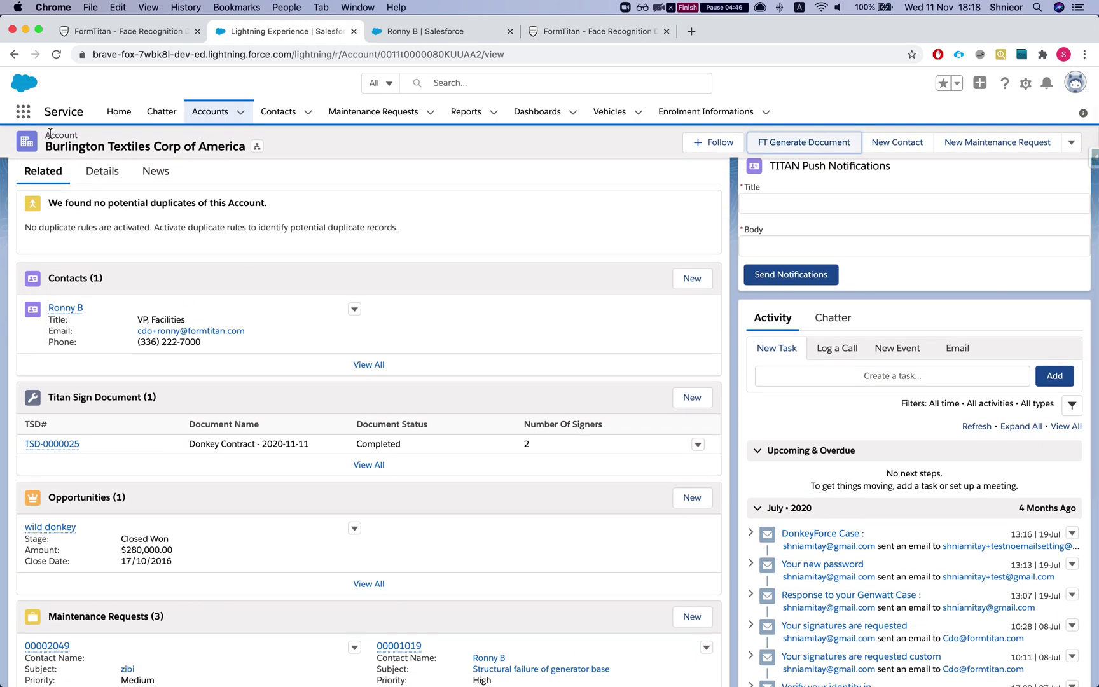
left_click(58, 56)
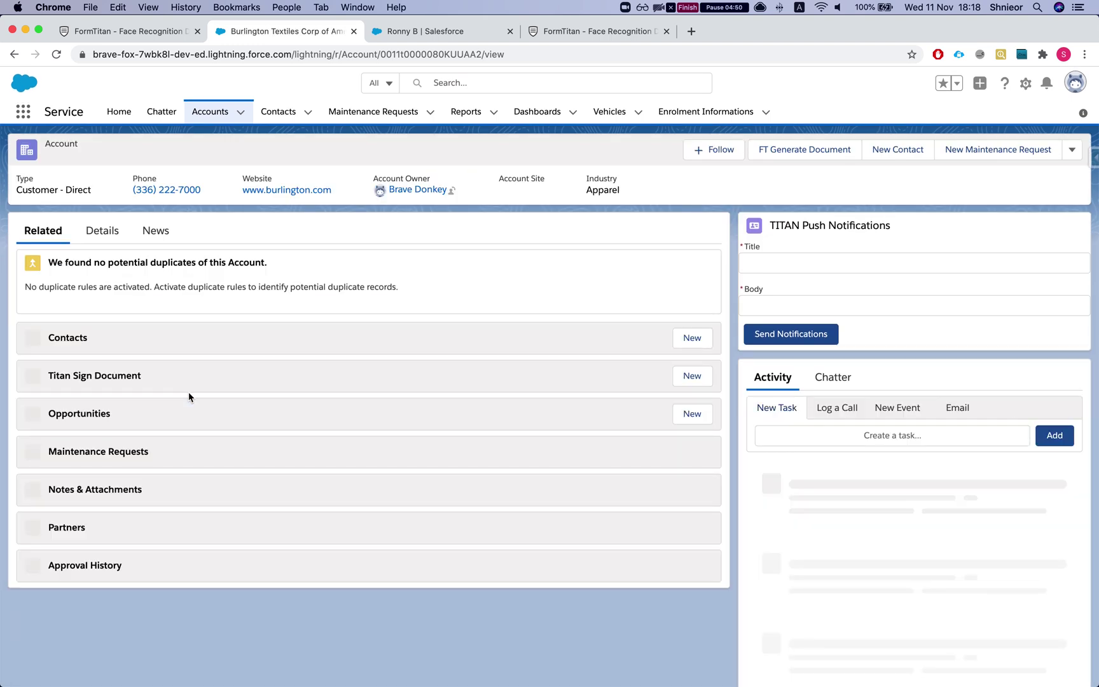
scroll(103, 453, "down", 2)
scroll(104, 449, "down", 5)
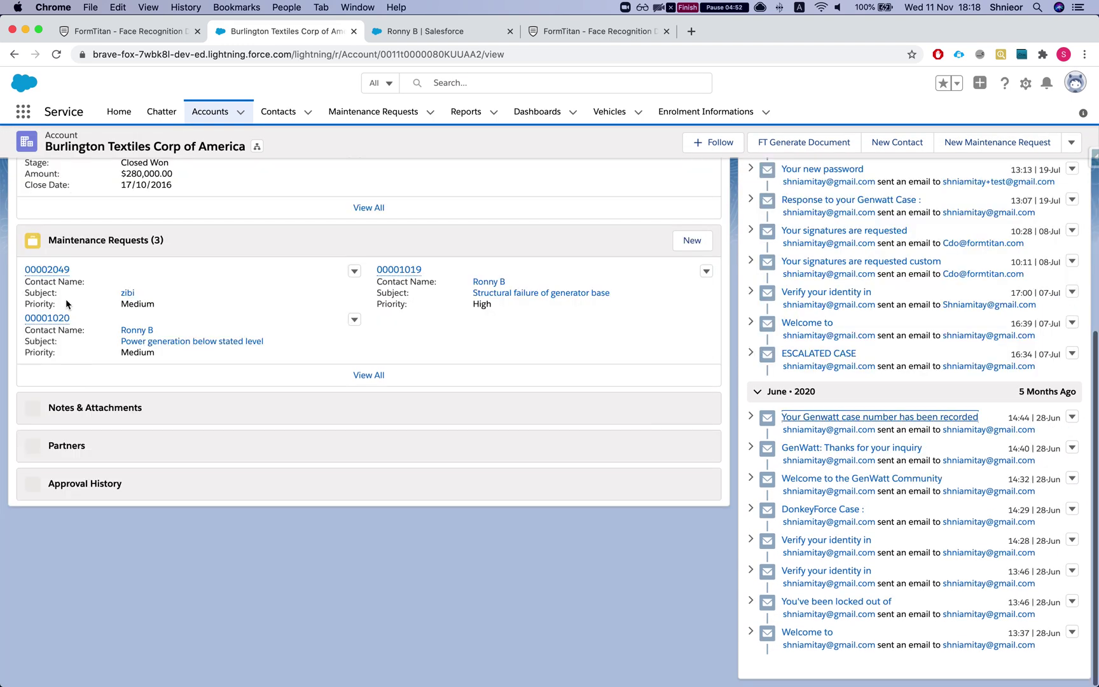
scroll(71, 322, "up", 1)
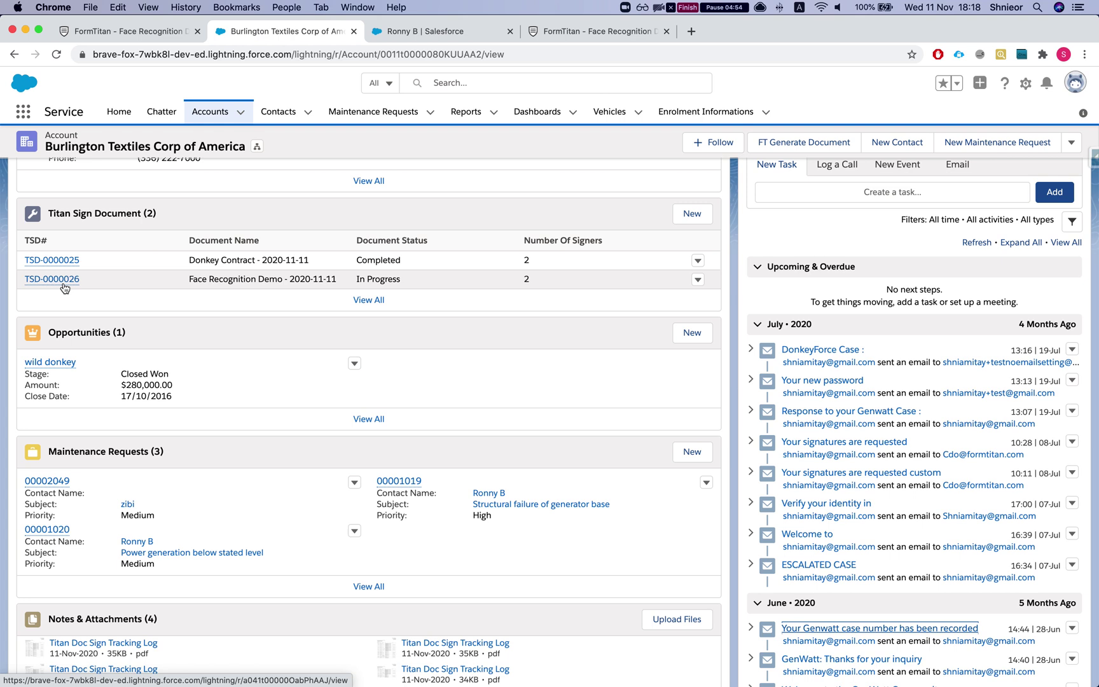
left_click(64, 279)
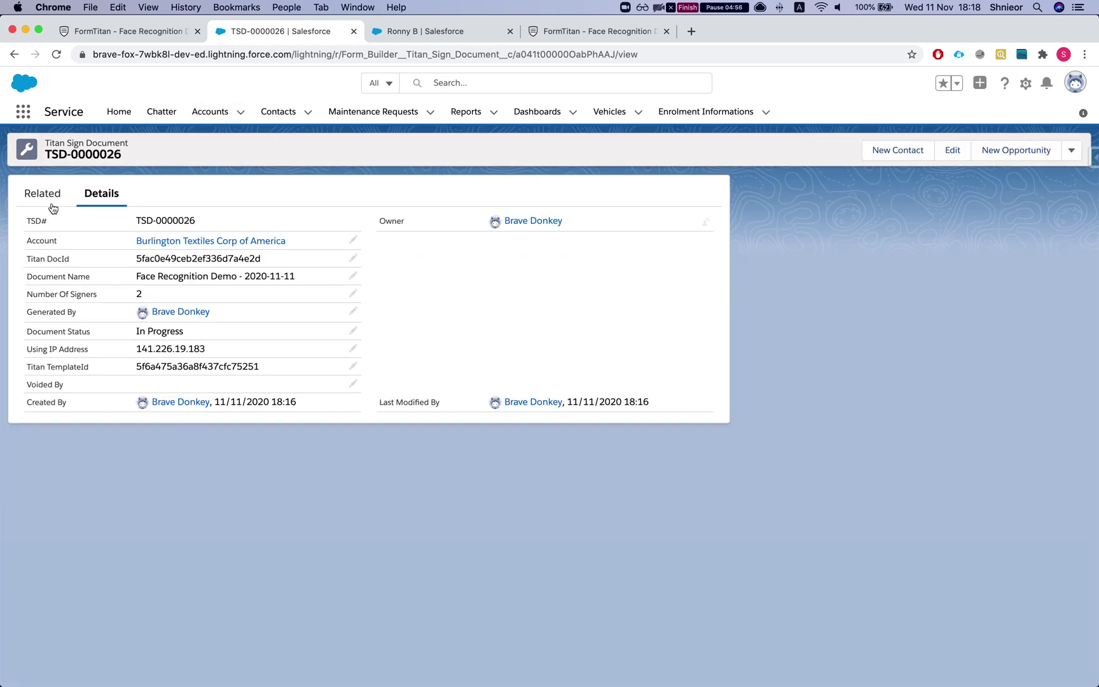
From TSD-0000026's full Titan Sign Trackings list, open the Face verified record TST-000133
left_click(49, 205)
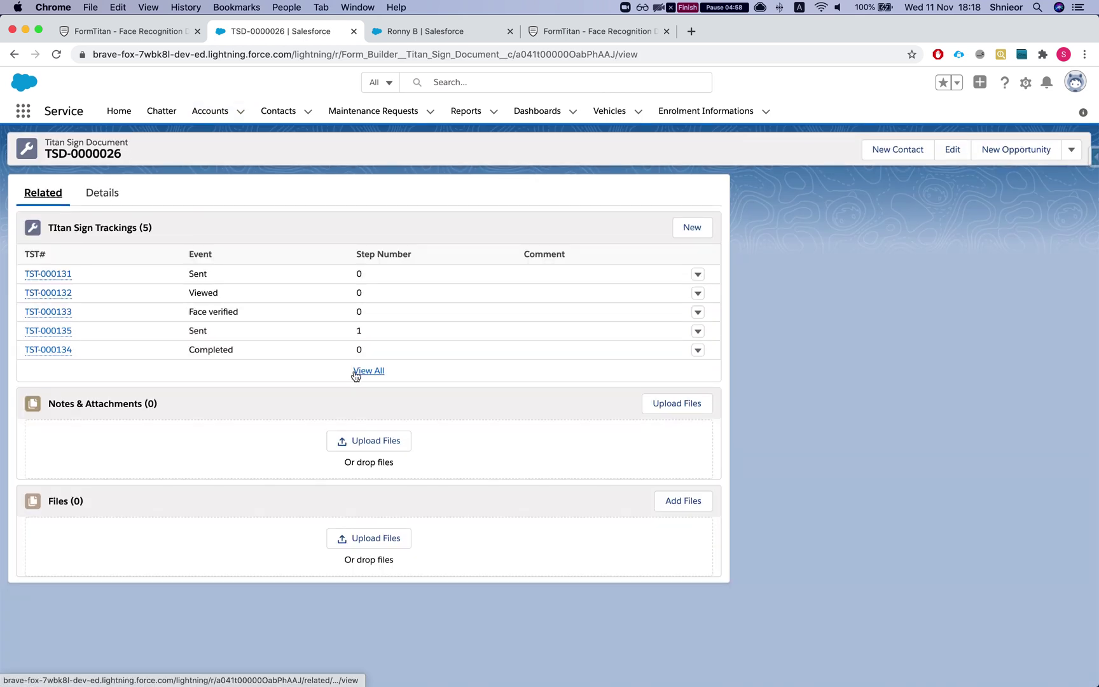
left_click(368, 372)
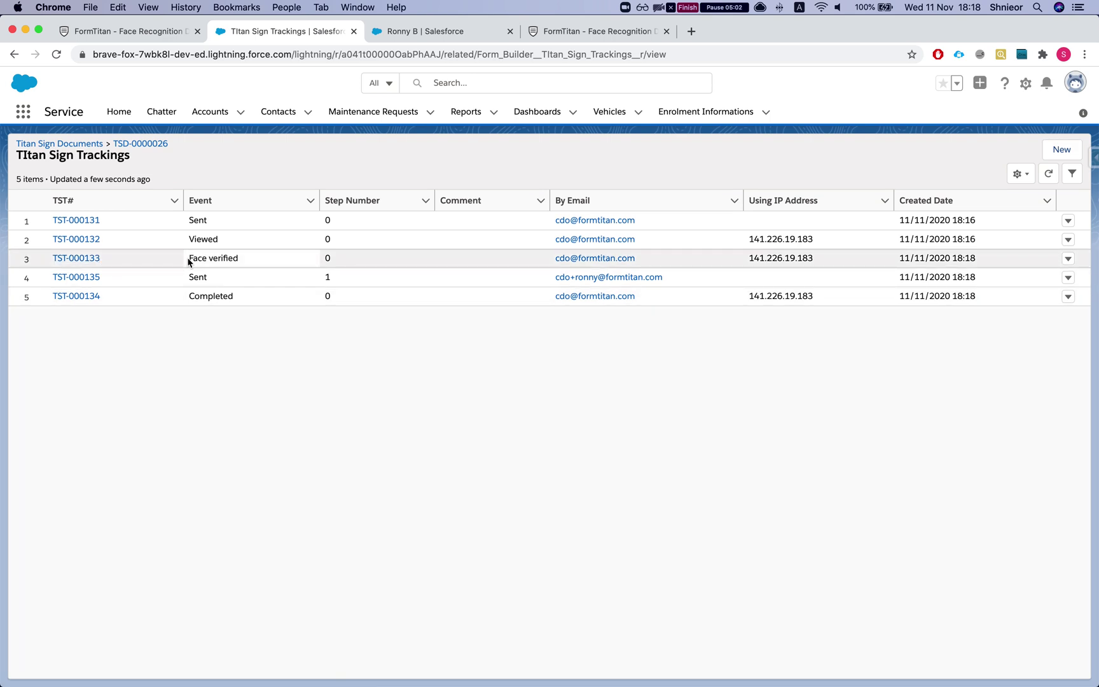
left_click(76, 262)
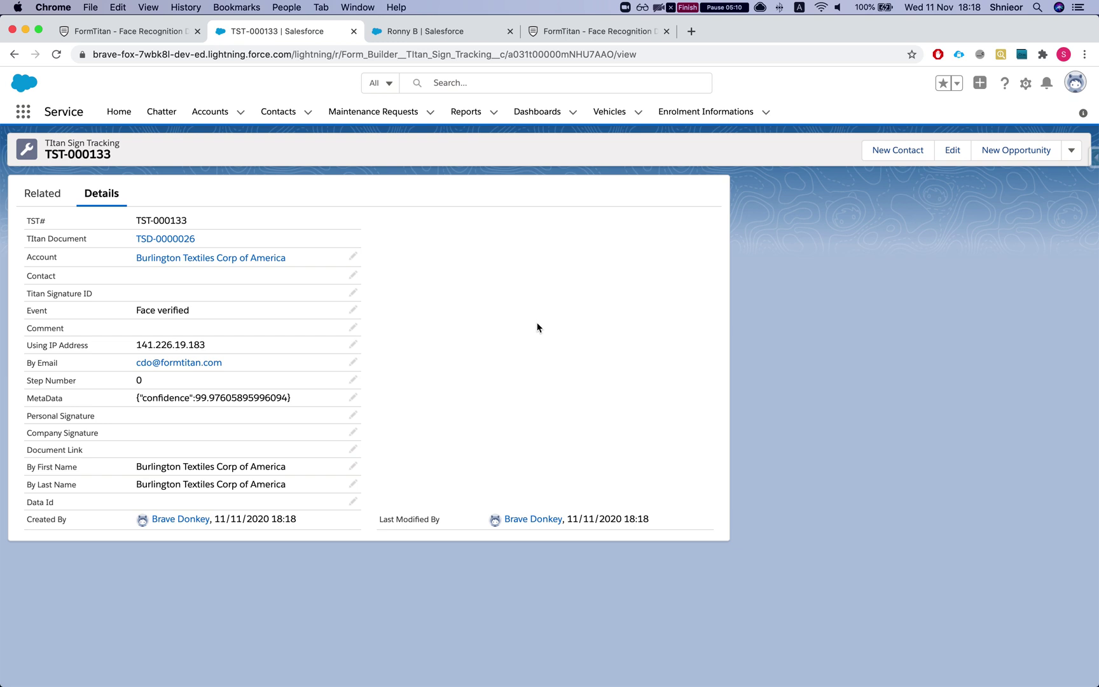
Check TST-000133's FaceVideo.mp4 attachment and confidence score, then view TSD-0000026's related trackings
left_click(41, 193)
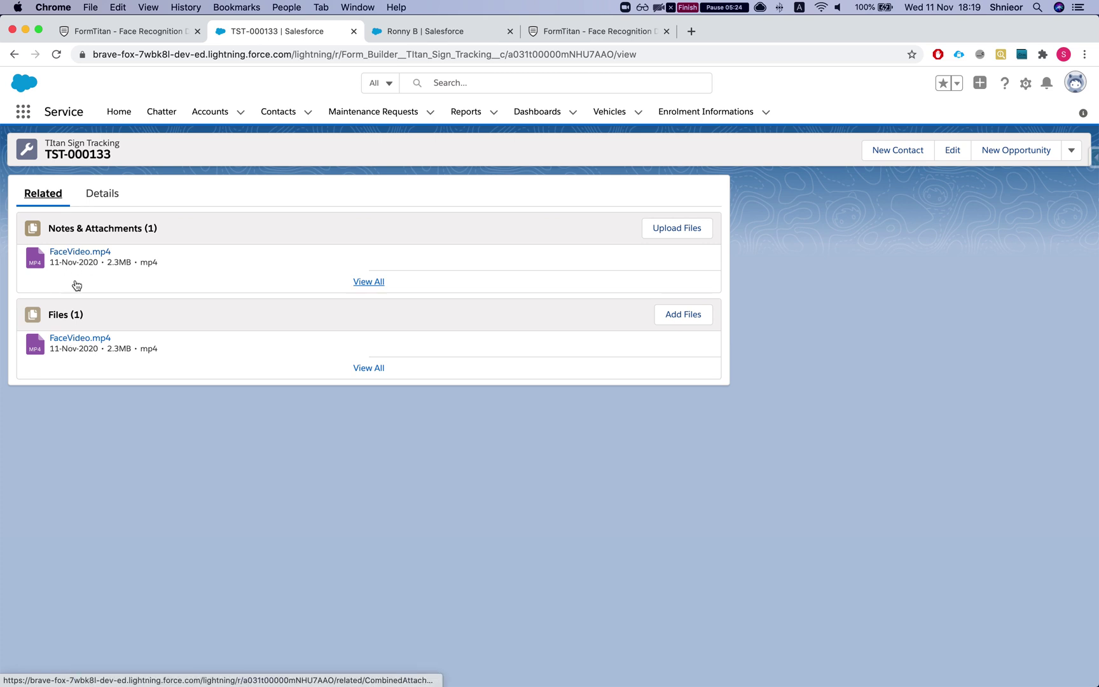
left_click(121, 198)
left_click_drag(164, 400, 202, 396)
left_click(230, 395)
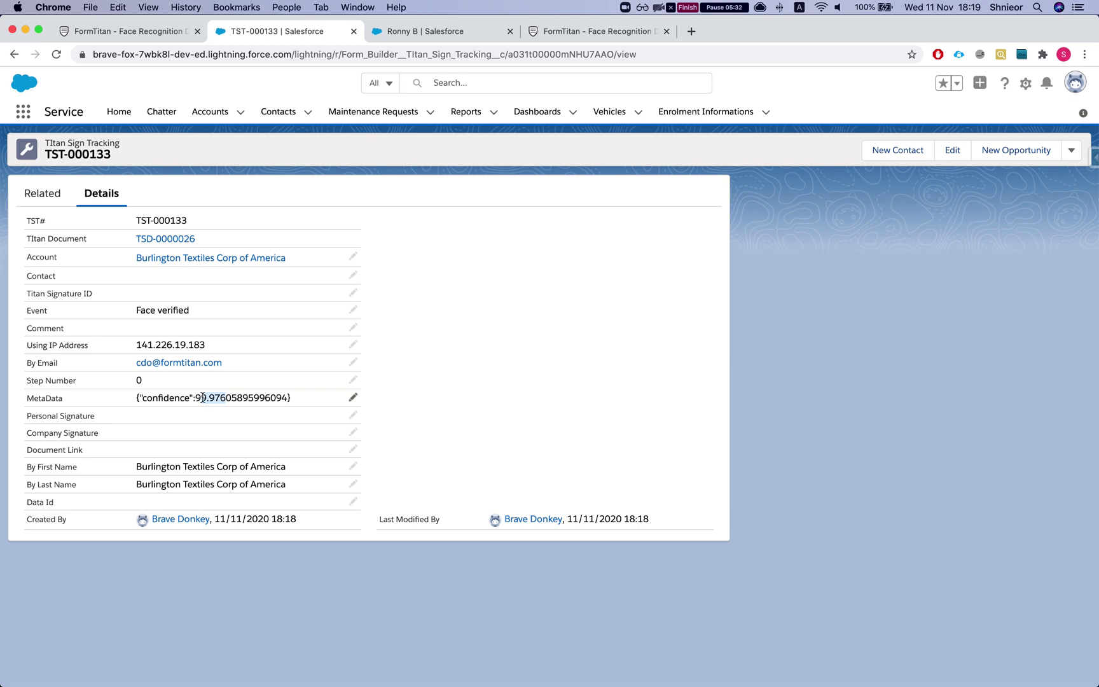
left_click(474, 272)
left_click(167, 240)
left_click(72, 202)
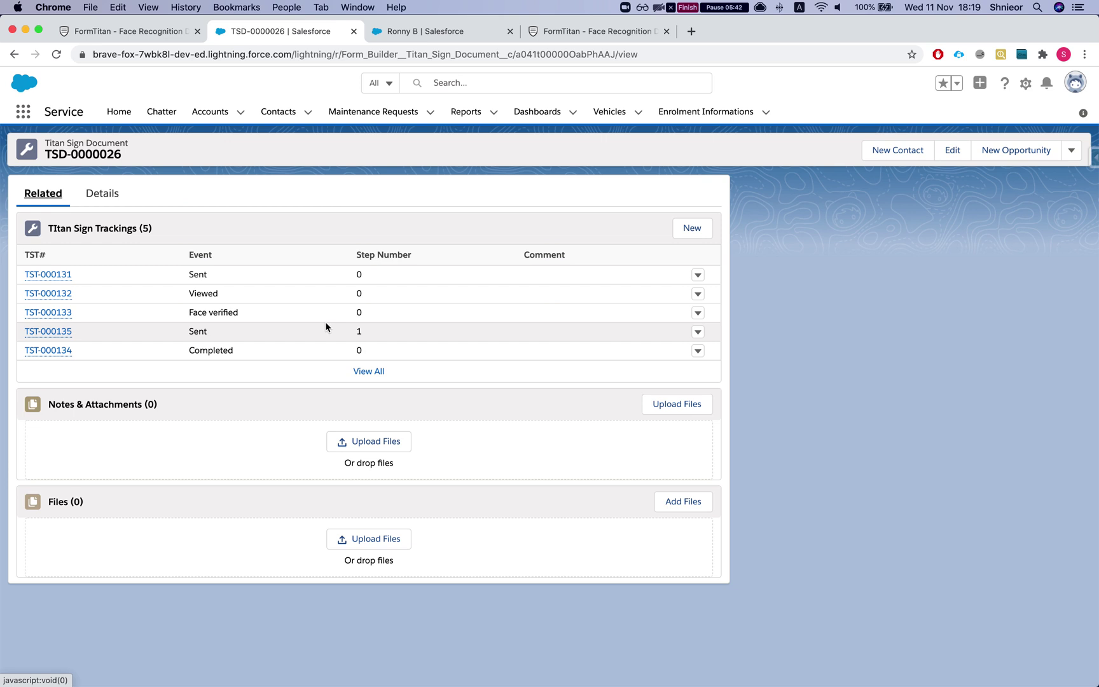
Show all Titan Sign Trackings for TSD-0000026, then switch to the Gmail signature-request email
left_click(353, 371)
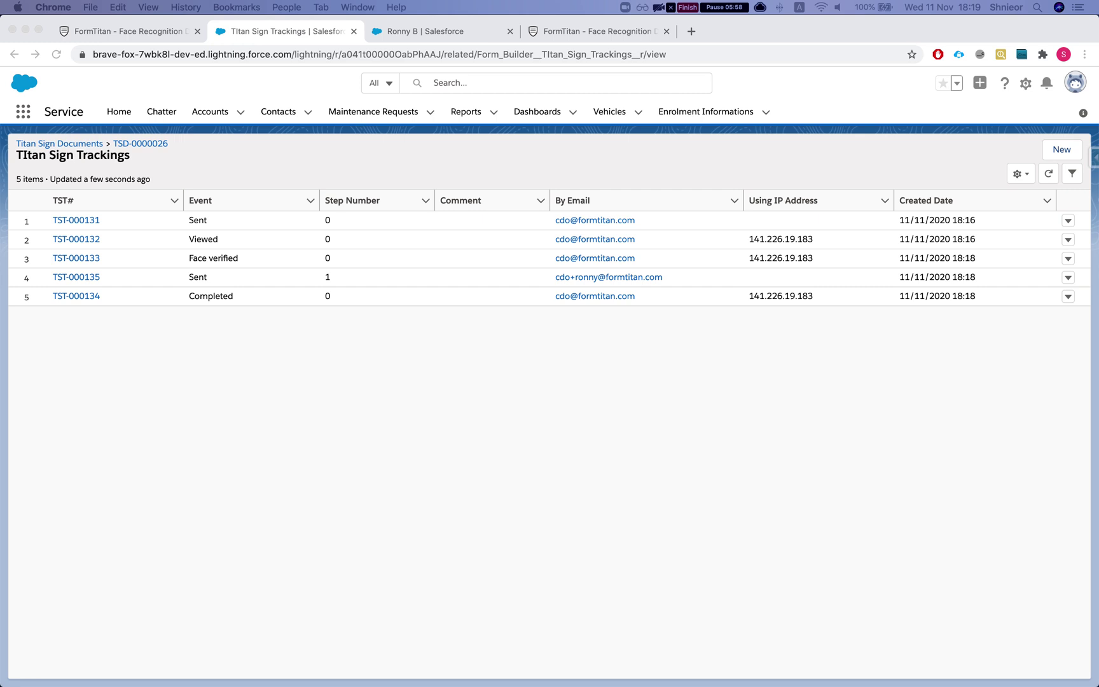
key("super+Tab")
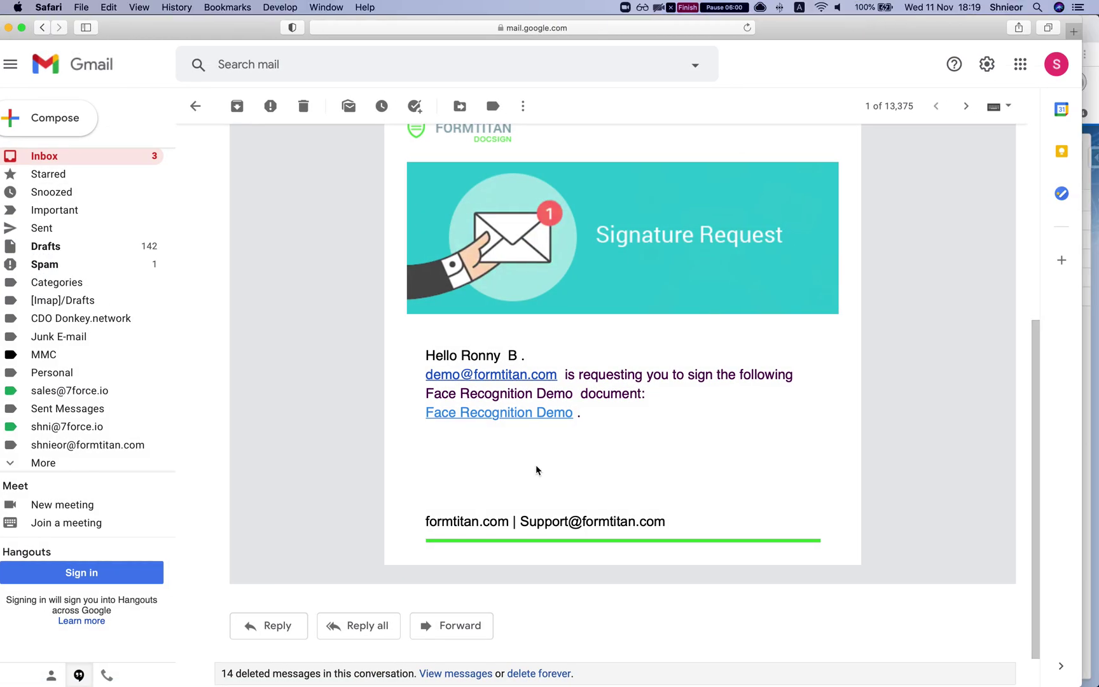
Copy the Face Recognition Demo signing link address from the Gmail email and return to Chrome
left_click(482, 414)
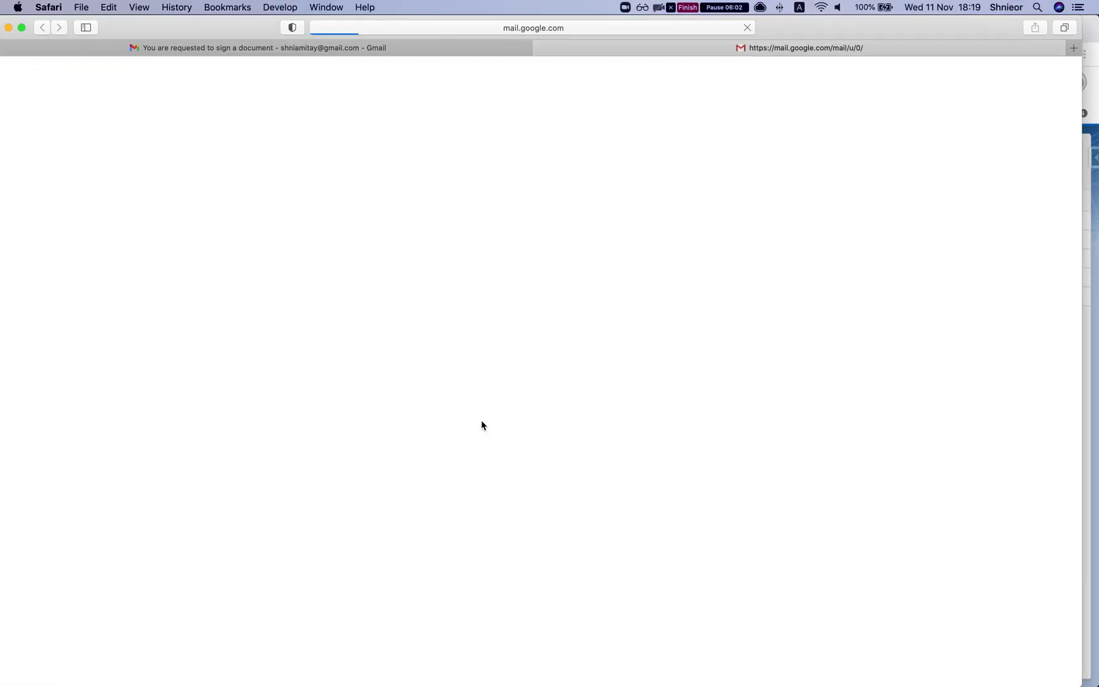
left_click(540, 48)
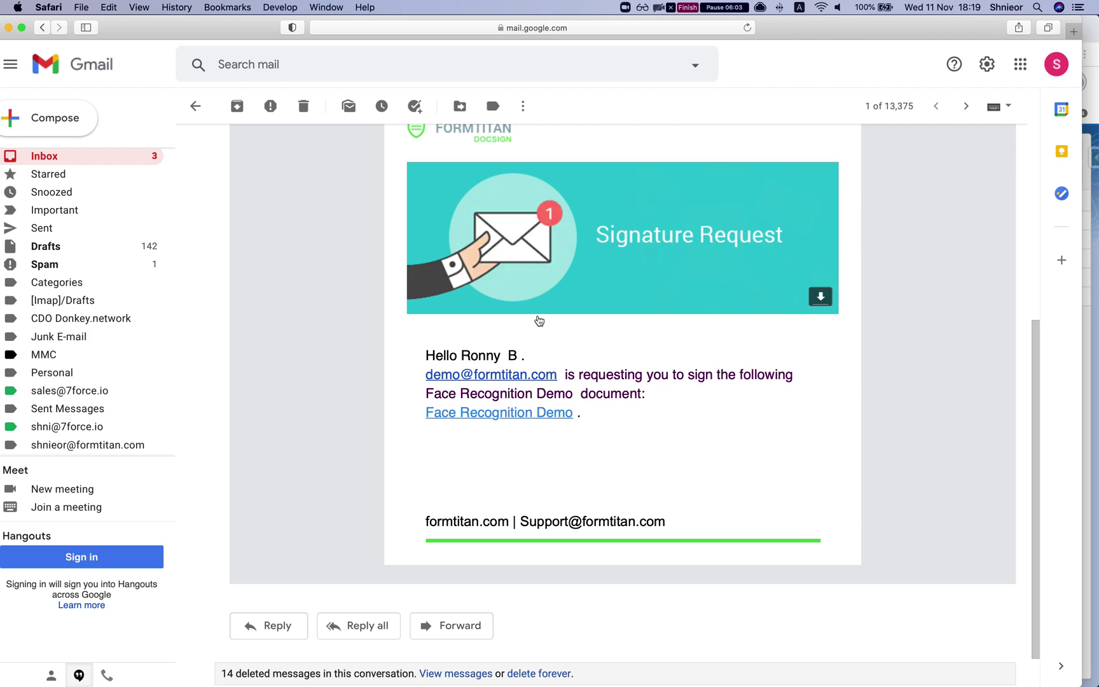
right_click(458, 412)
left_click(498, 506)
key("super+Tab")
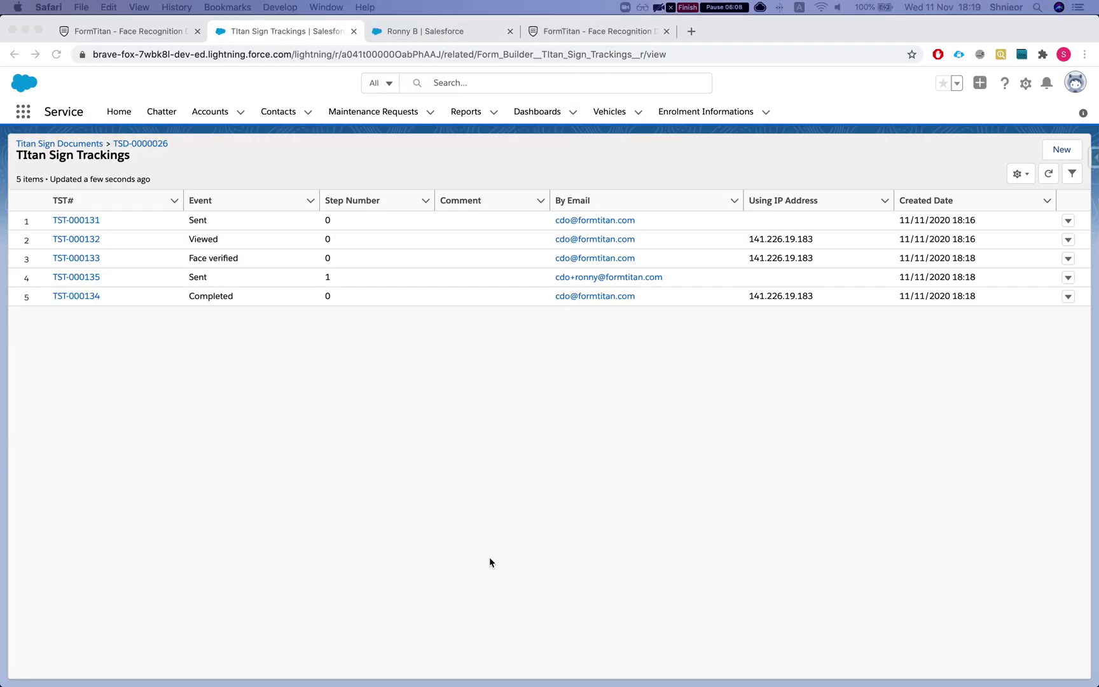
Load the copied Face Recognition Demo signing link in the FormTitan tab
left_click(579, 36)
left_click(509, 54)
key("super+v")
key("Return")
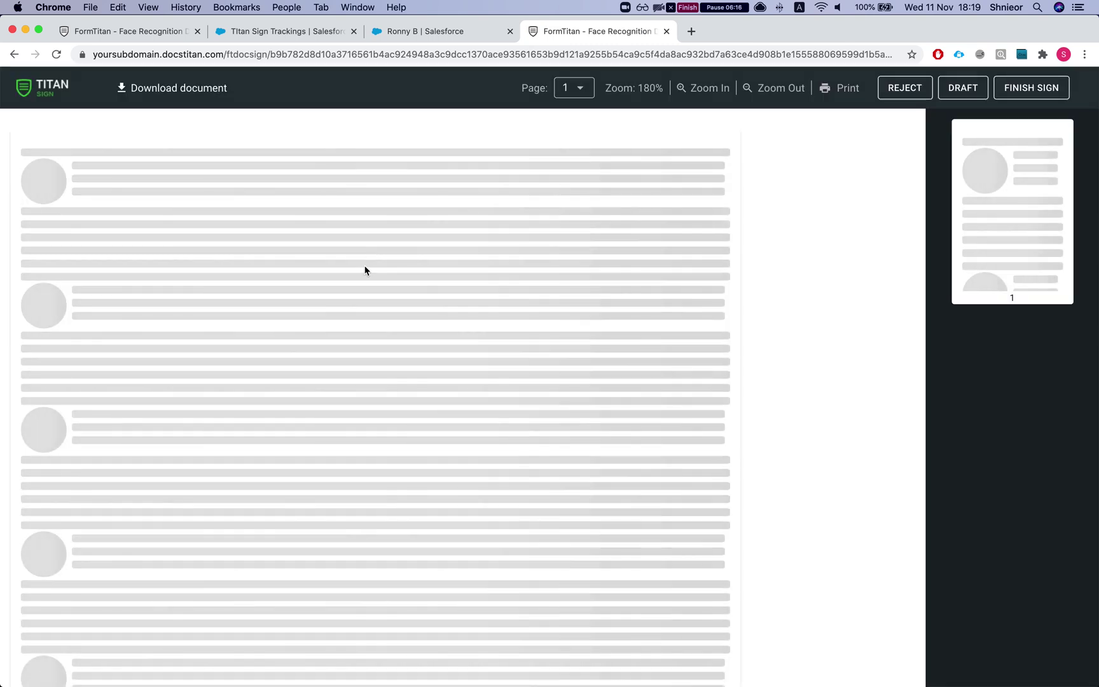
Fill the field with 'dsfdfsd', sign, and record a face check that fails verification
type("dsfdfsd")
scroll(429, 322, "down", 2)
scroll(546, 394, "down", 5)
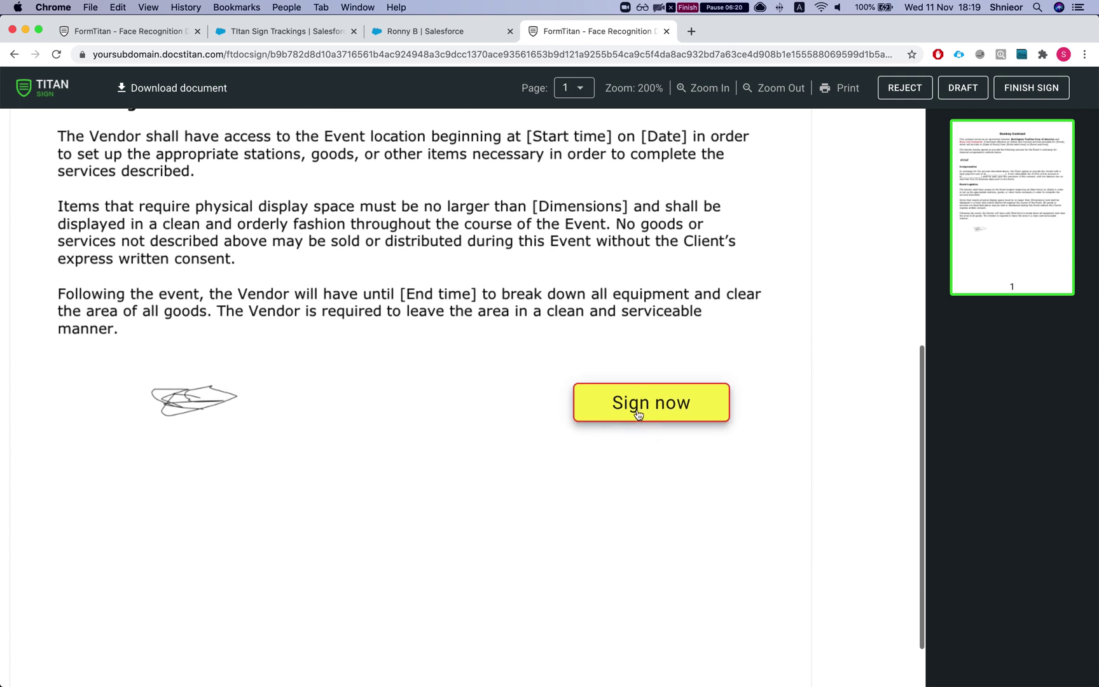
left_click(640, 410)
left_click(606, 500)
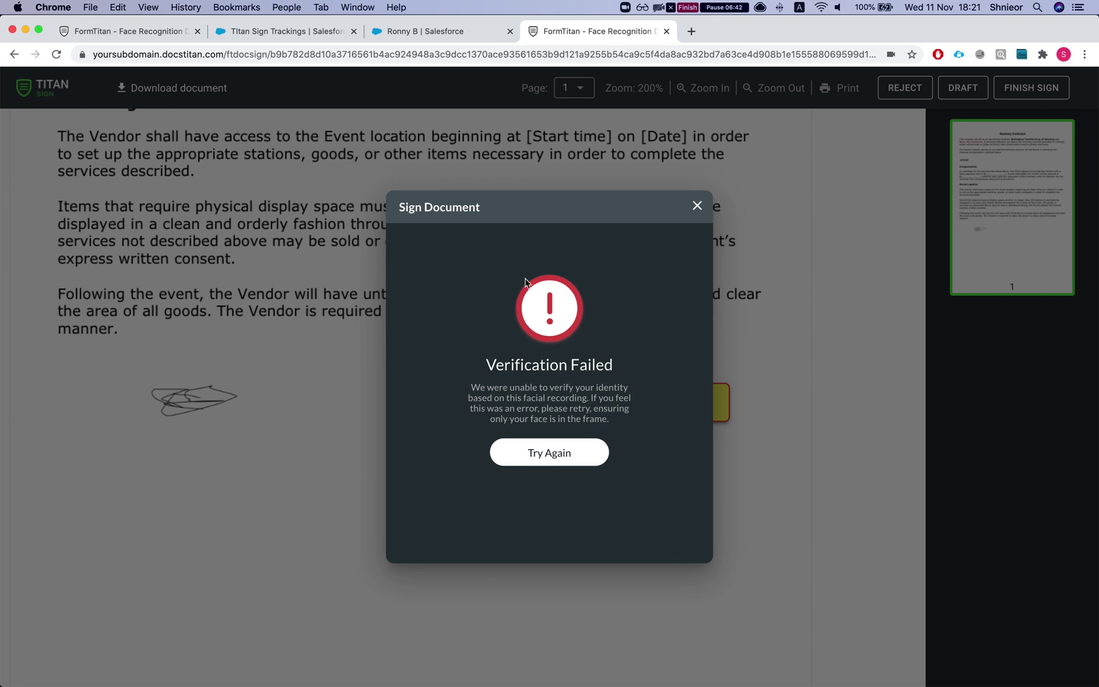
left_click(278, 34)
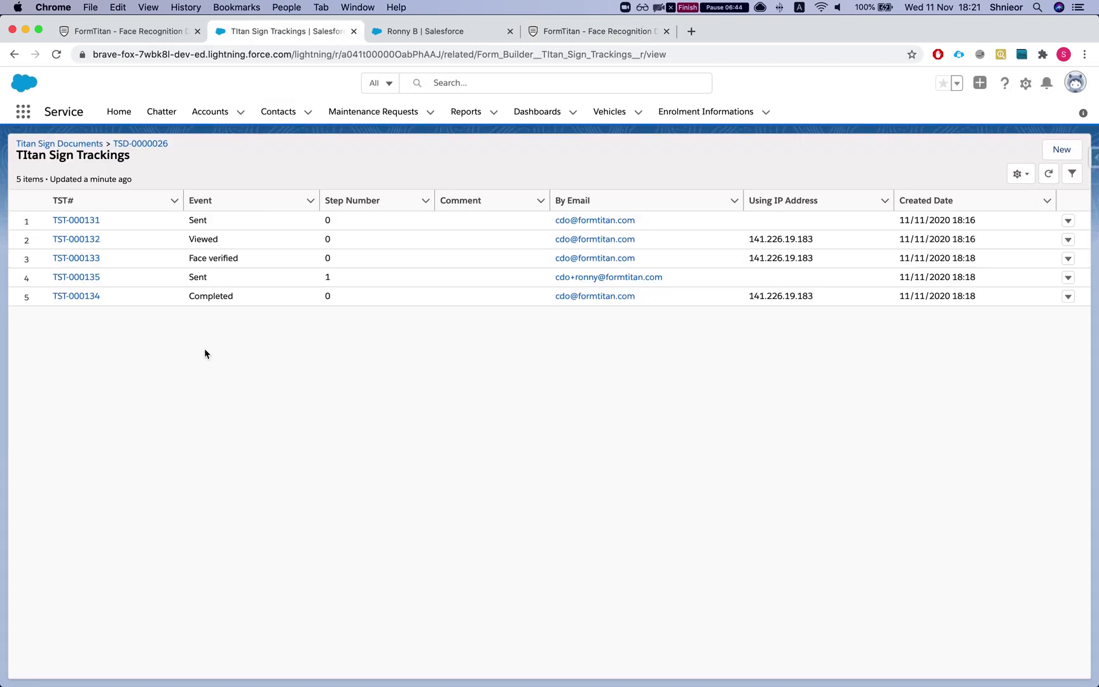
Reload the tracking list to 10 items and open TST-000139, Face verification failed
left_click(193, 55)
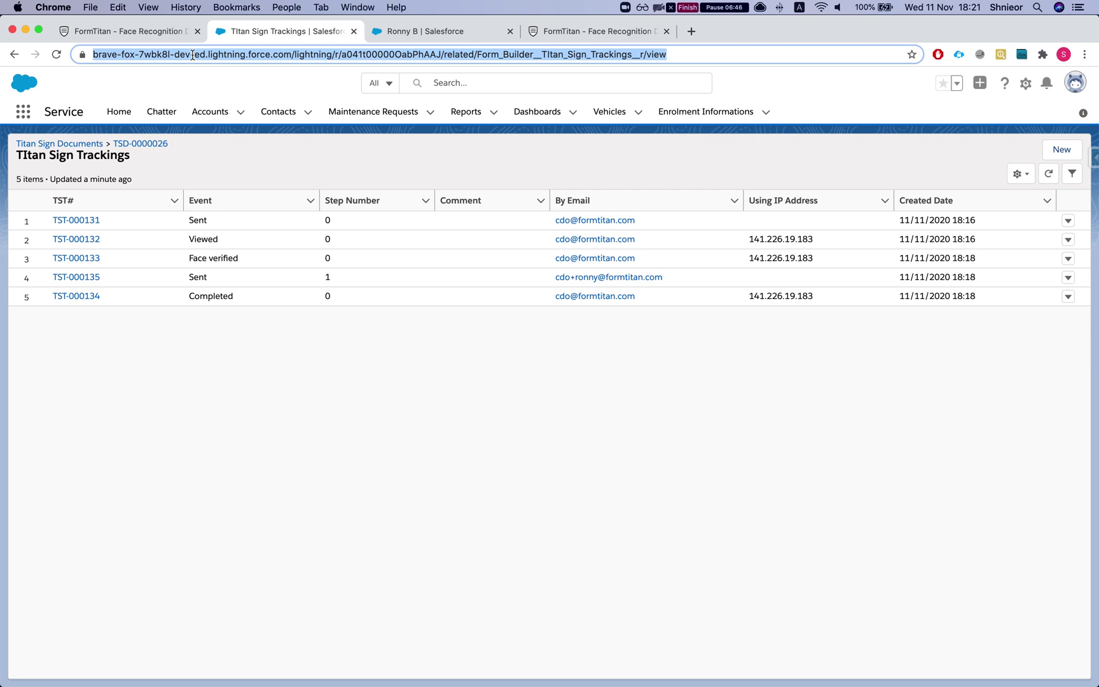
key("Return")
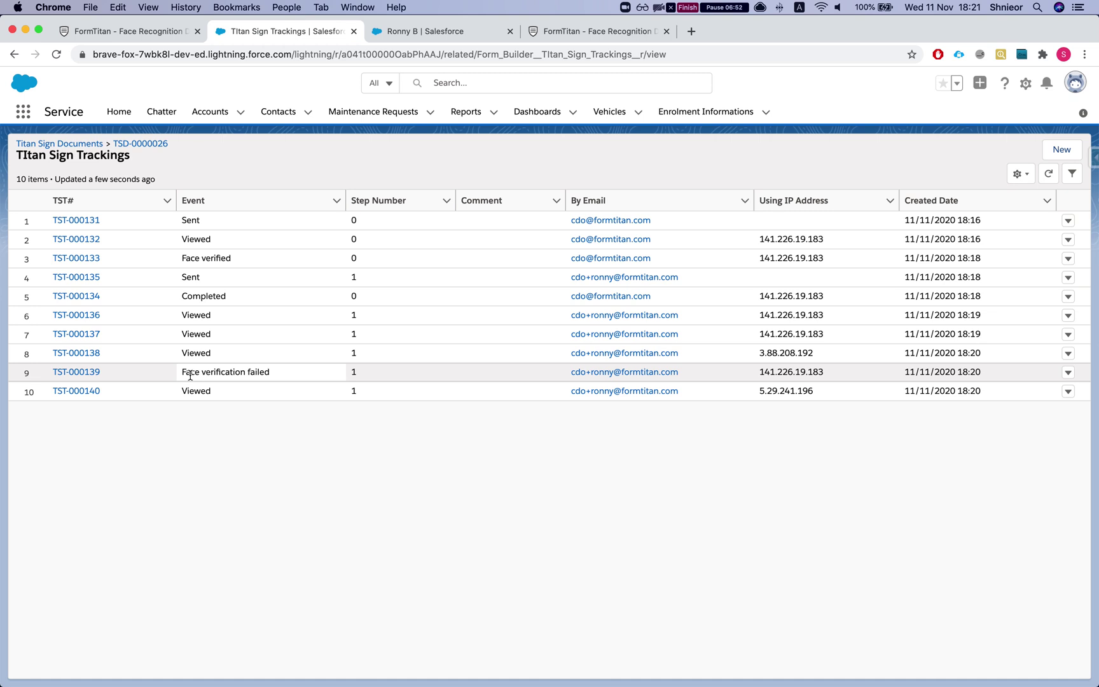
left_click(84, 376)
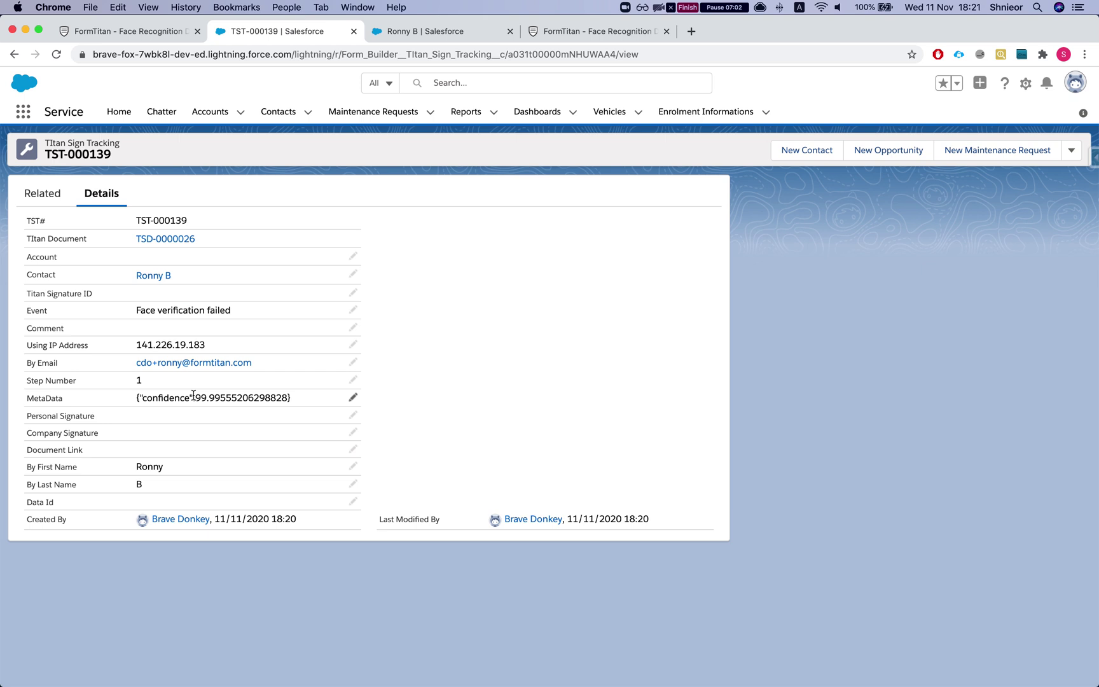
Download the FaceVideo.mp4 attachment from TST-000139's related files
left_click(36, 191)
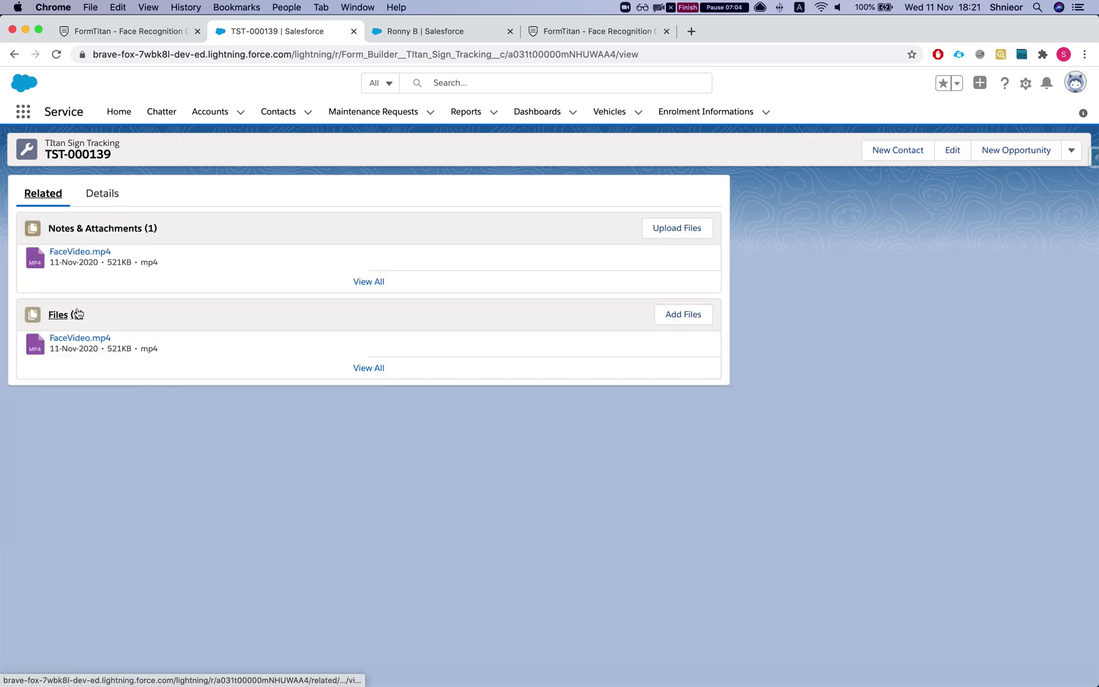
left_click(74, 343)
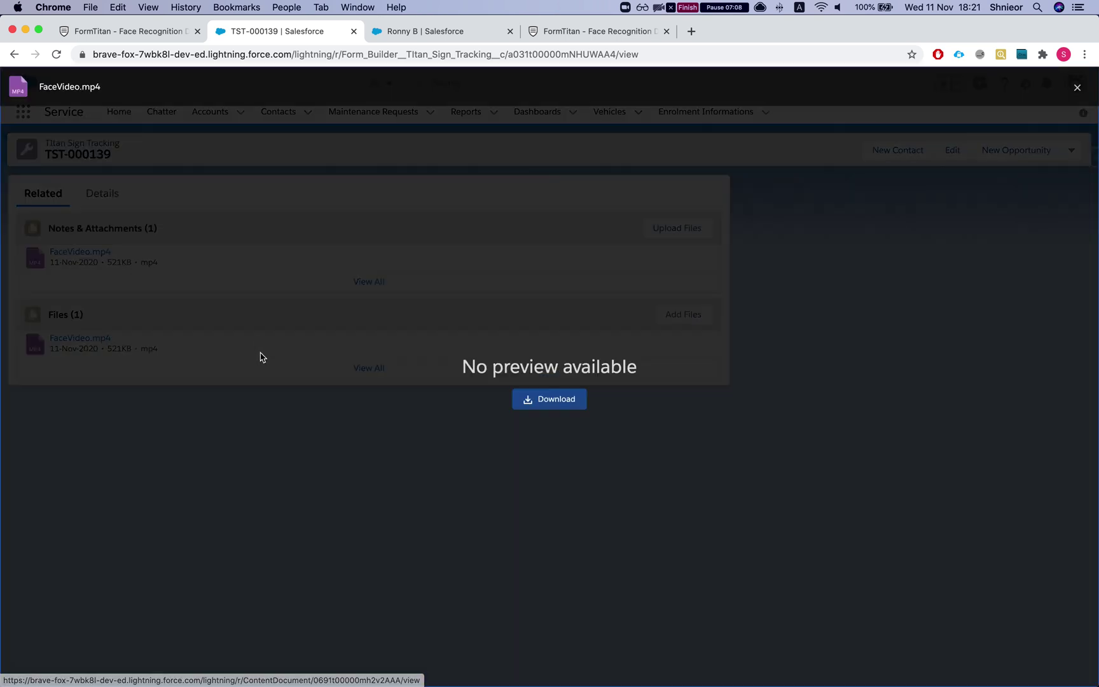
left_click(566, 401)
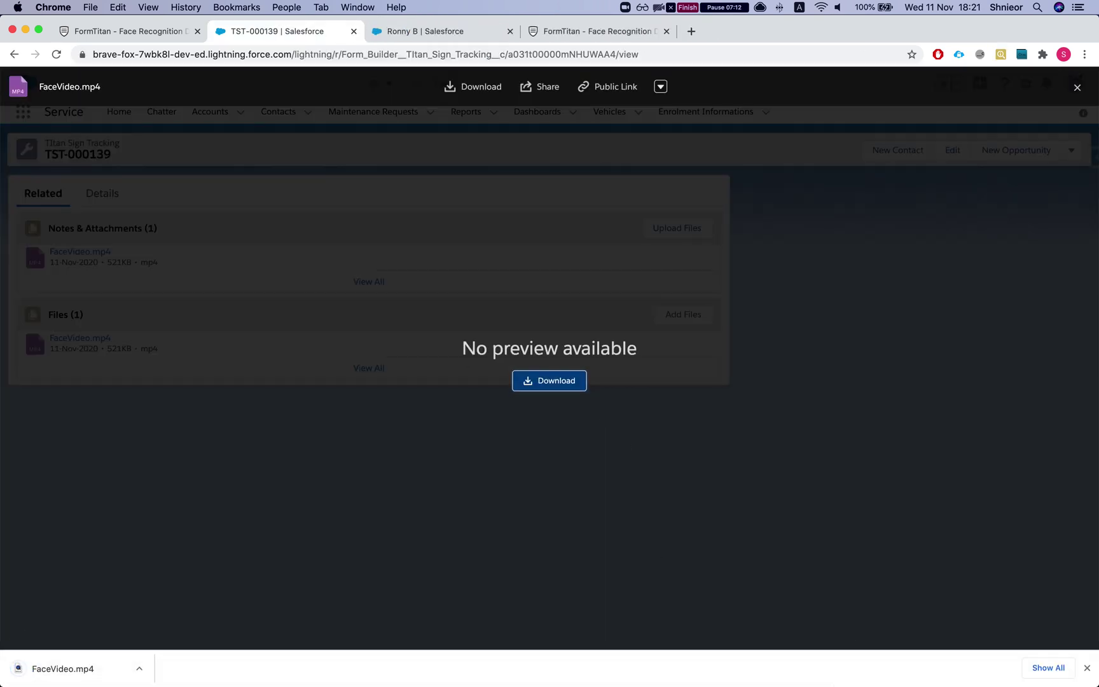
Play the downloaded FaceVideo.mp4 in QuickTime, then close the player and file preview
left_click(848, 661)
left_click(848, 612)
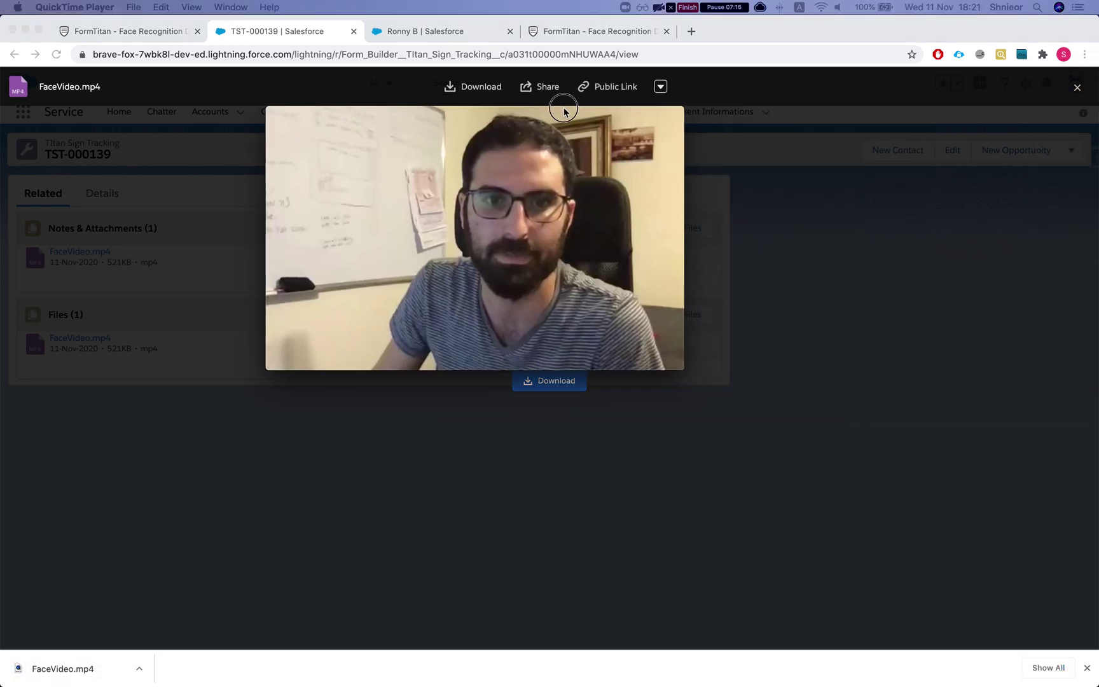
left_click(439, 325)
left_click(439, 325)
left_click(234, 138)
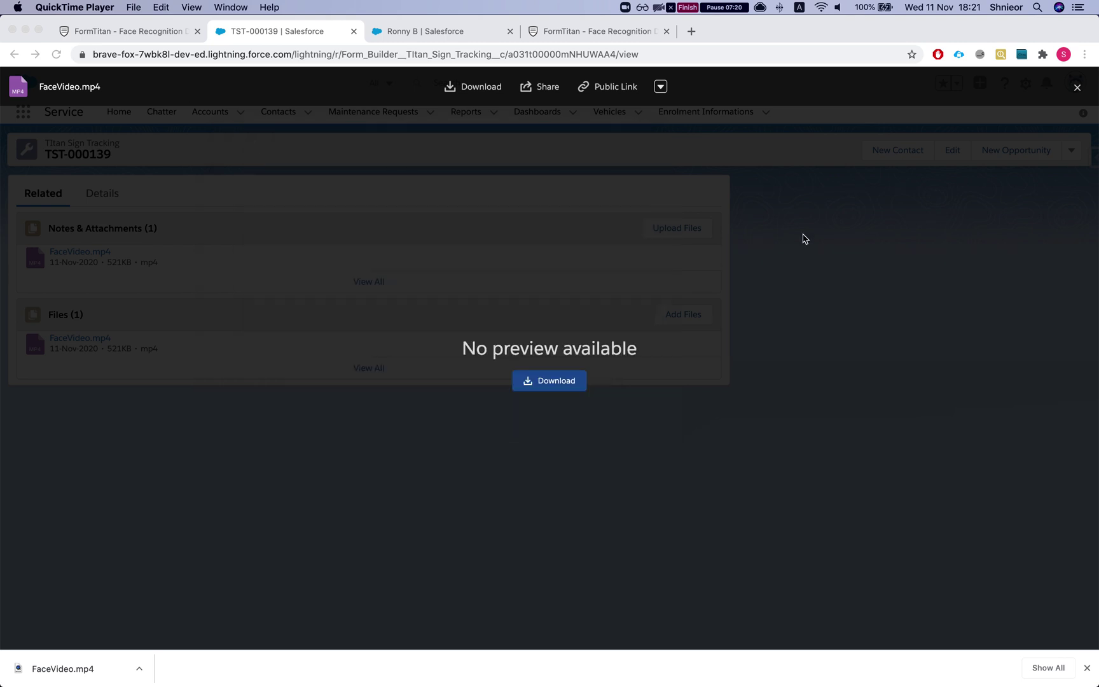
key("Escape")
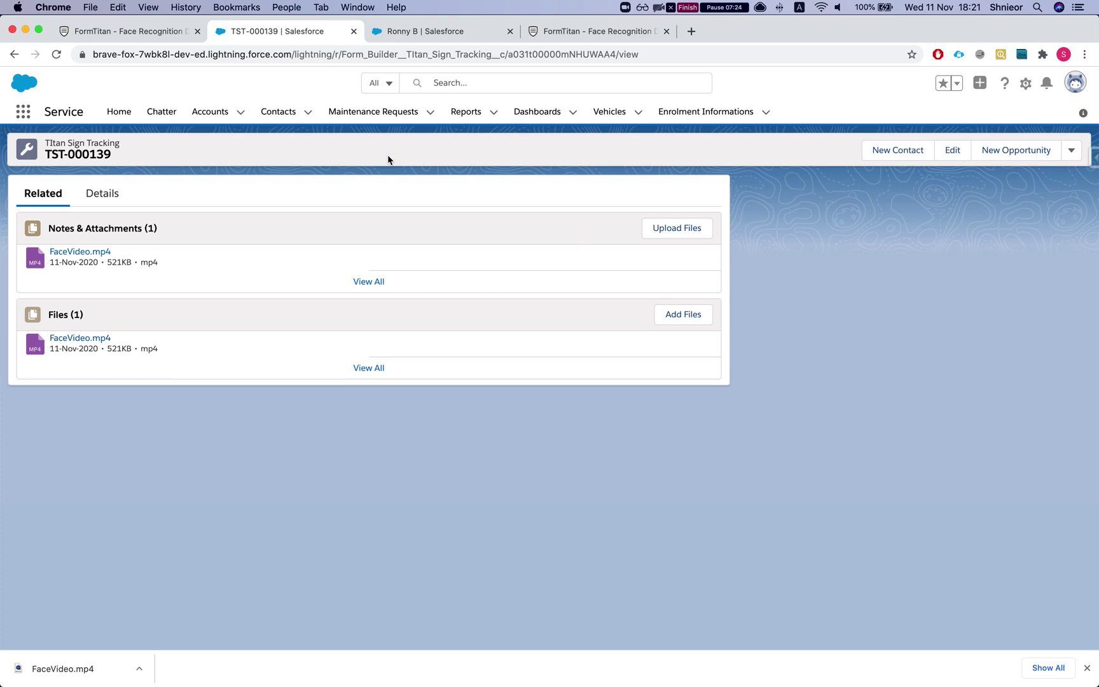
Go back to the tracking list, reload it to 12 items, and open TST-000141 Face verified
left_click(12, 55)
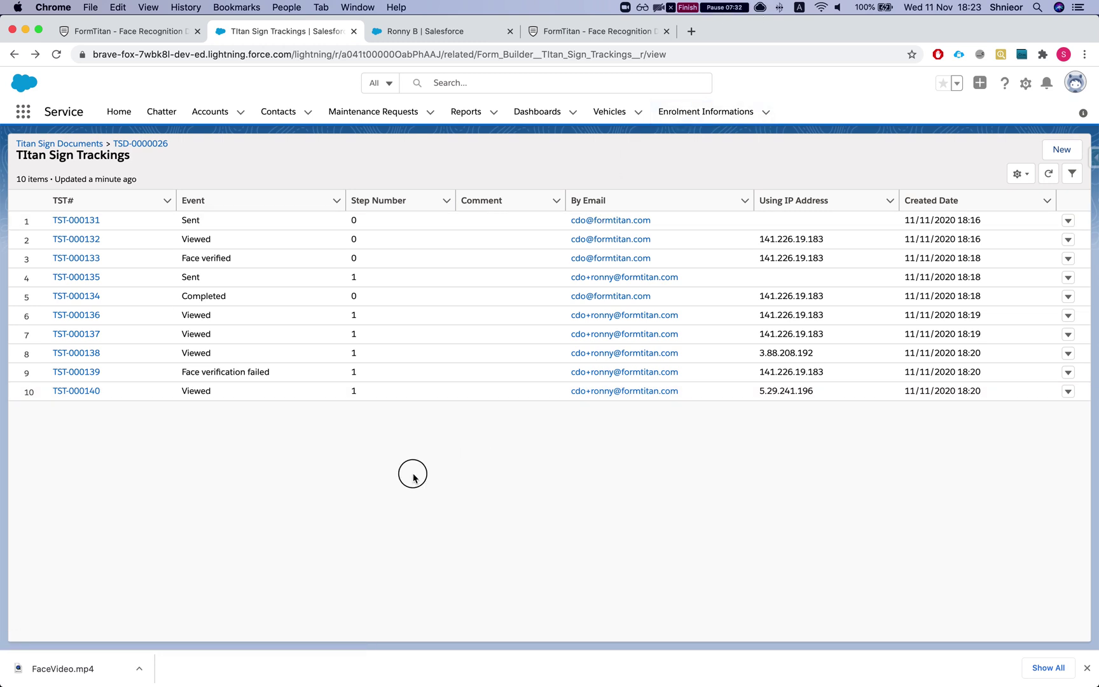
left_click(1085, 667)
key("super+r")
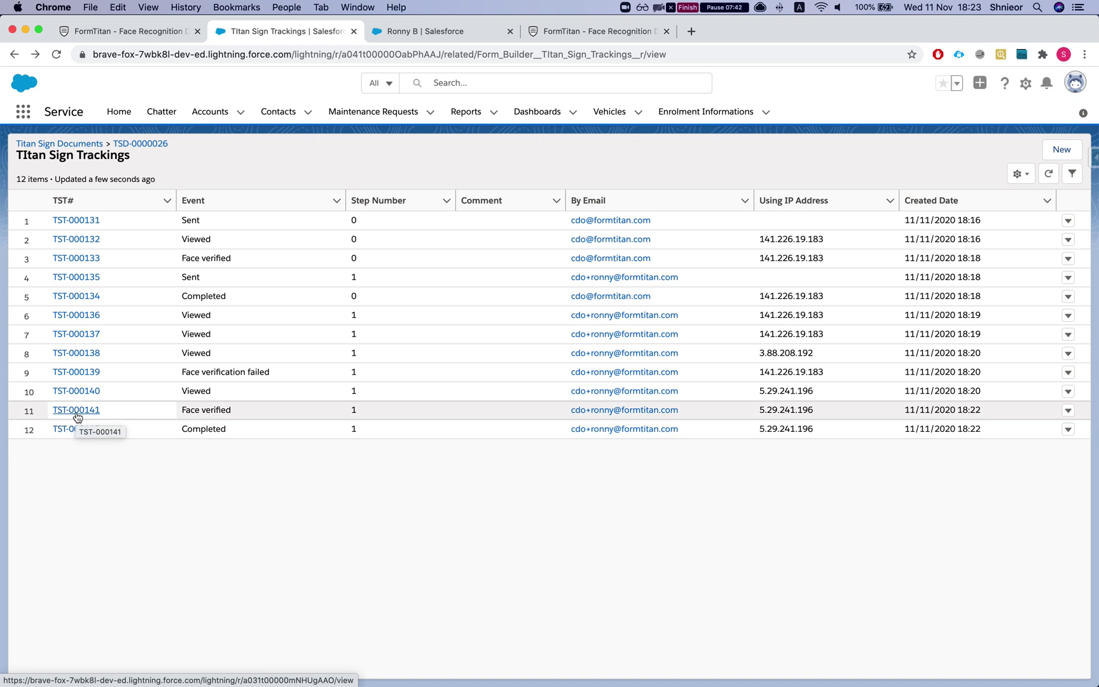
left_click(77, 416)
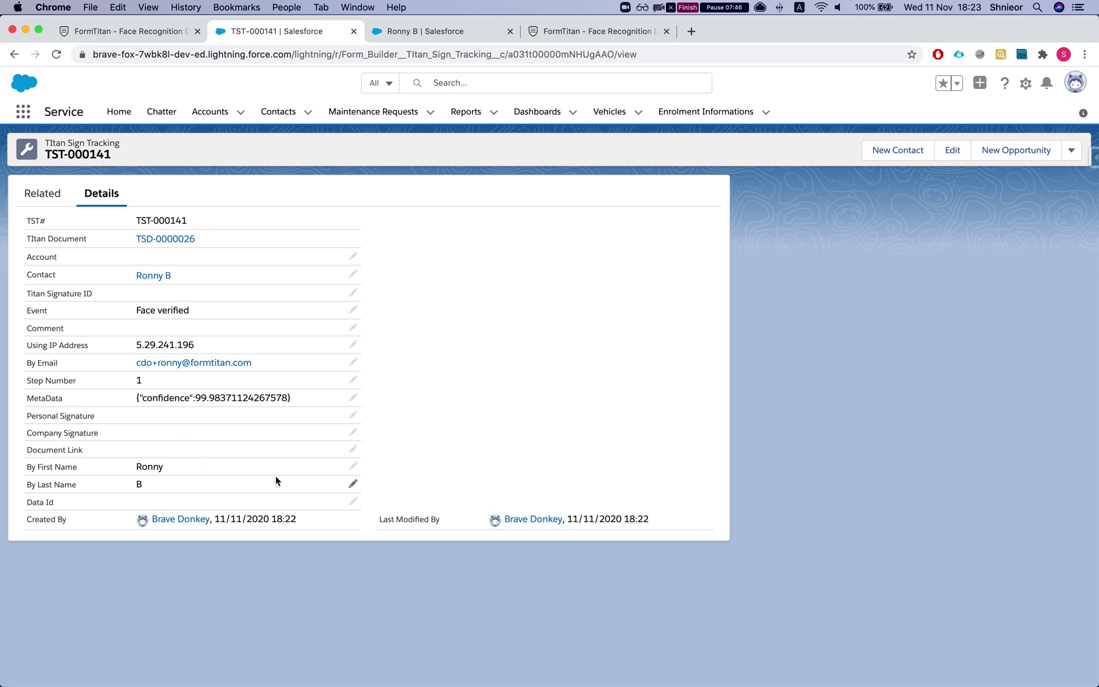
Download the FaceVideo.mp4 attached to TST-000141 from its related files
left_click(46, 198)
left_click(62, 257)
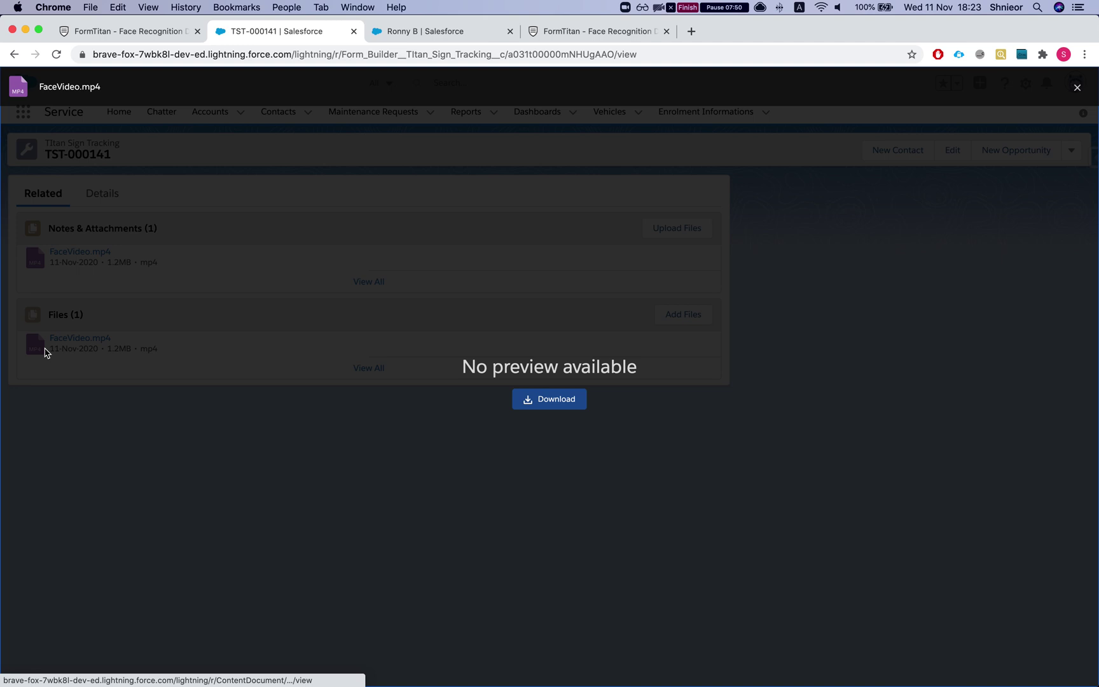
left_click(548, 401)
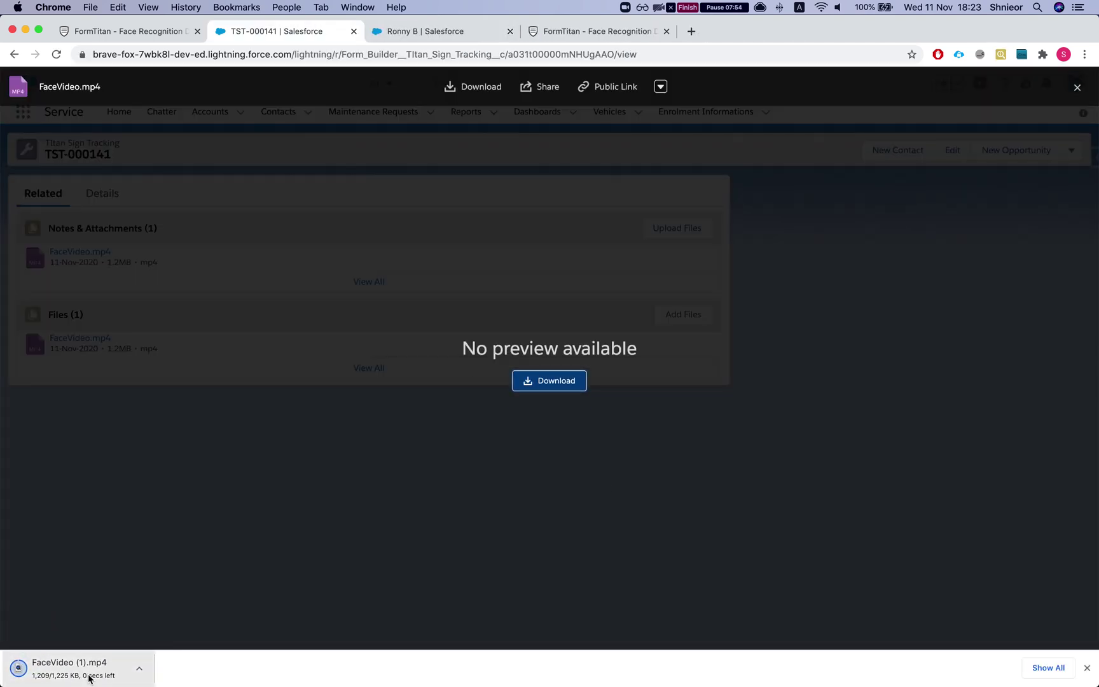
Play the downloaded FaceVideo (1).mp4 in QuickTime Player, then close the player
mouse_move(798, 674)
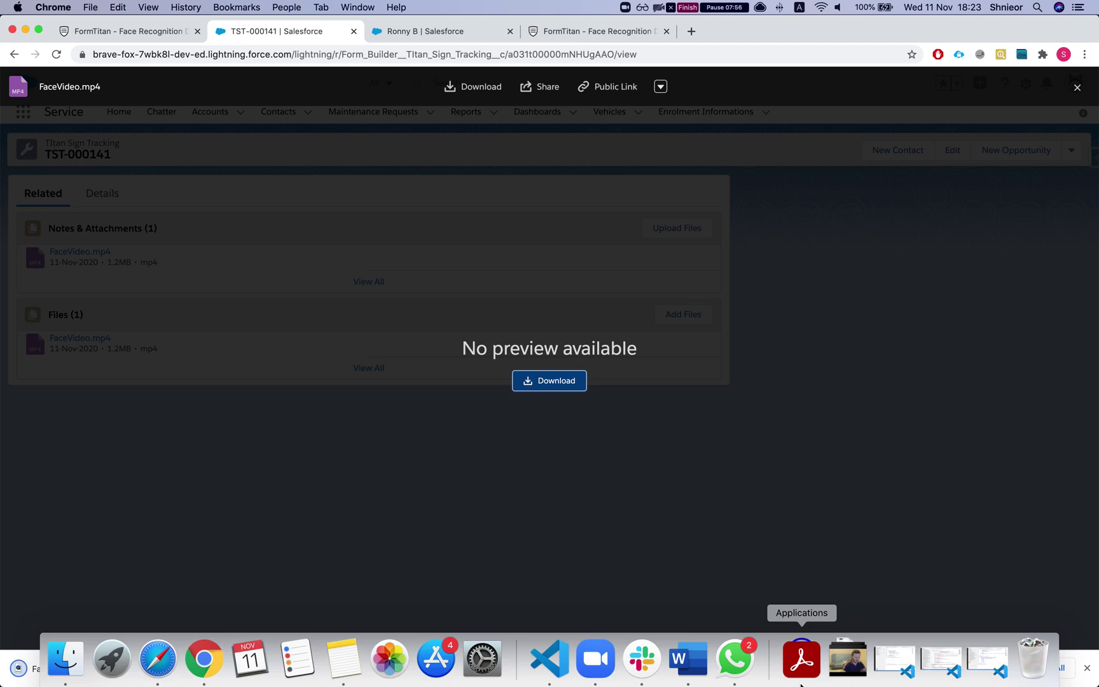
left_click(858, 671)
left_click(845, 601)
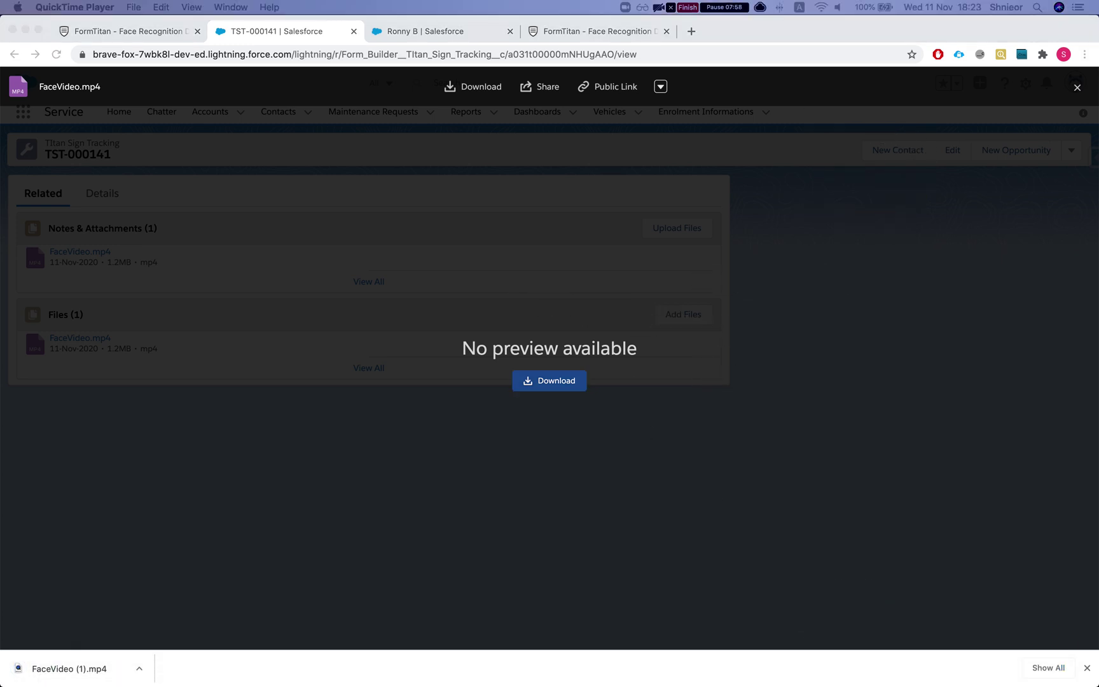
left_click(516, 299)
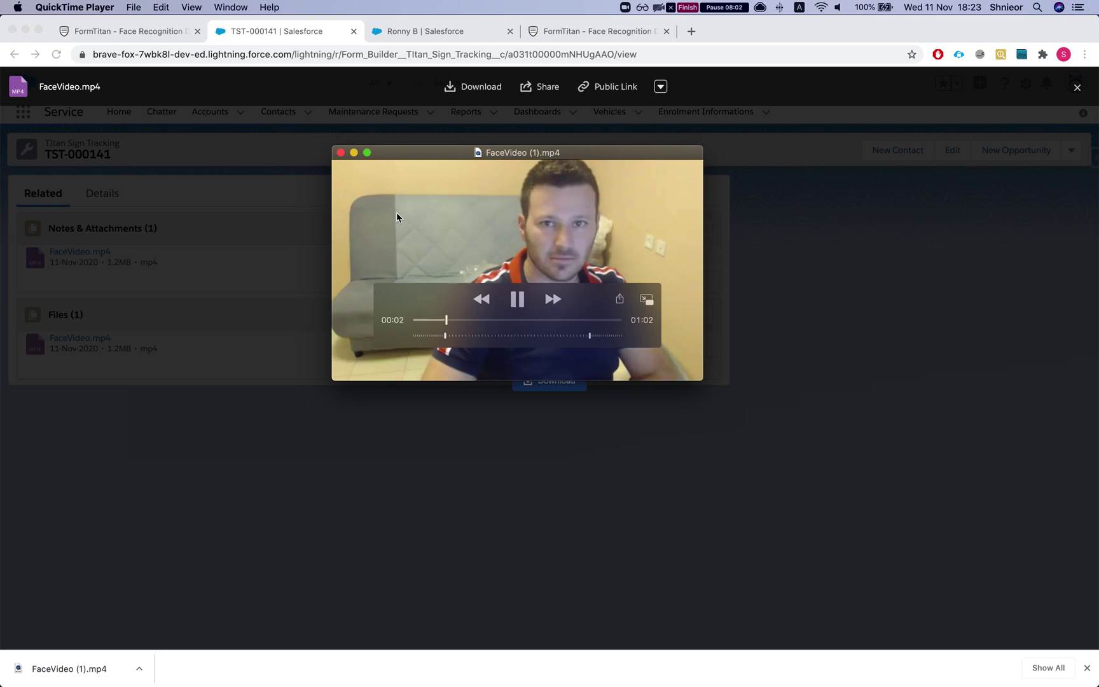
left_click(340, 154)
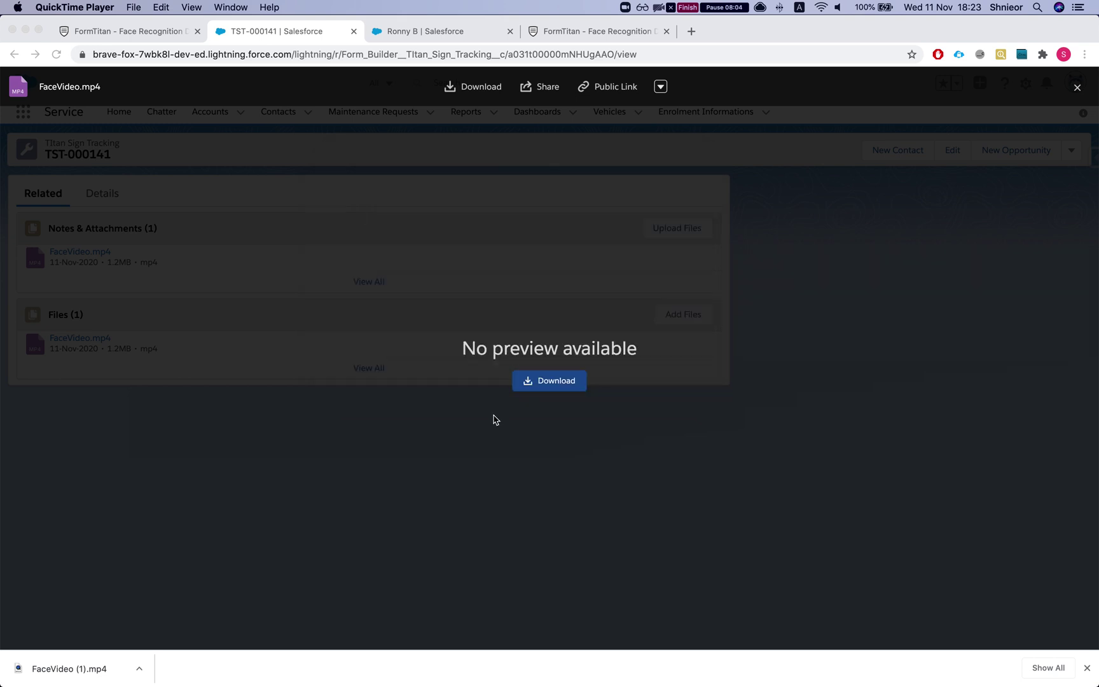